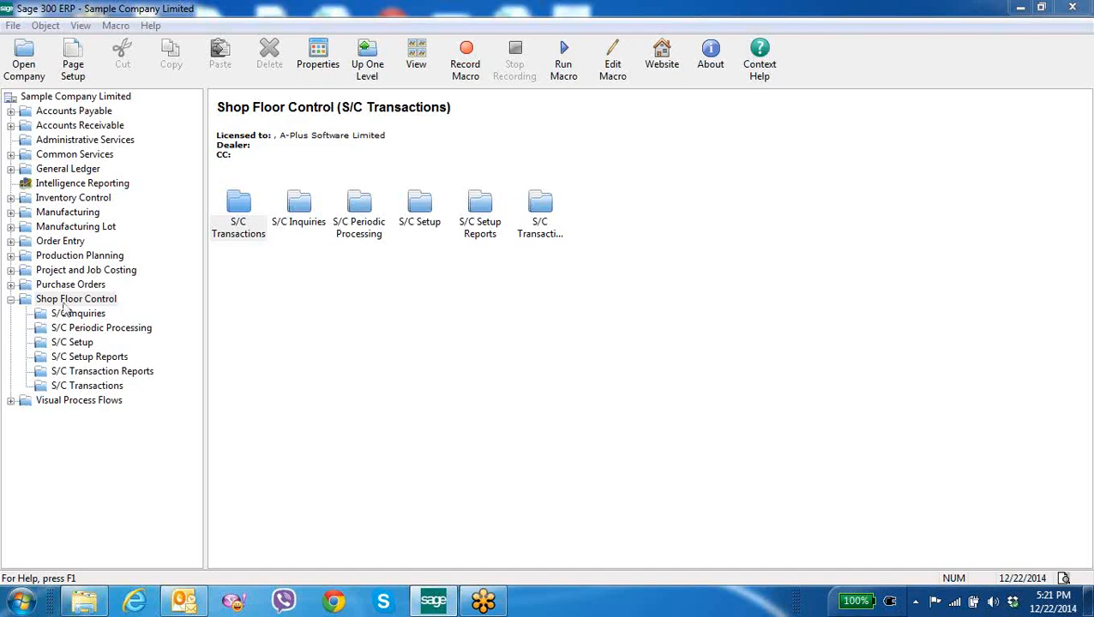
Browse the module tree to Shop Floor Control and open its S/C Setup folder
{"action": "left_click", "coordinate": [86, 214]}
{"action": "left_click", "coordinate": [60, 227]}
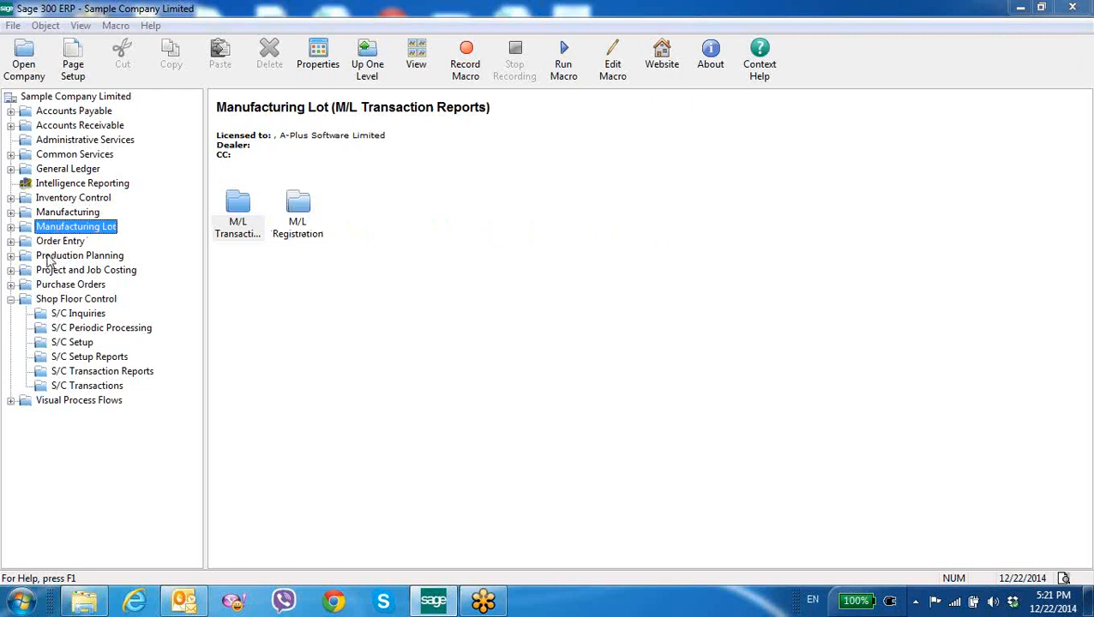
{"action": "left_click", "coordinate": [52, 257]}
{"action": "left_click", "coordinate": [47, 302]}
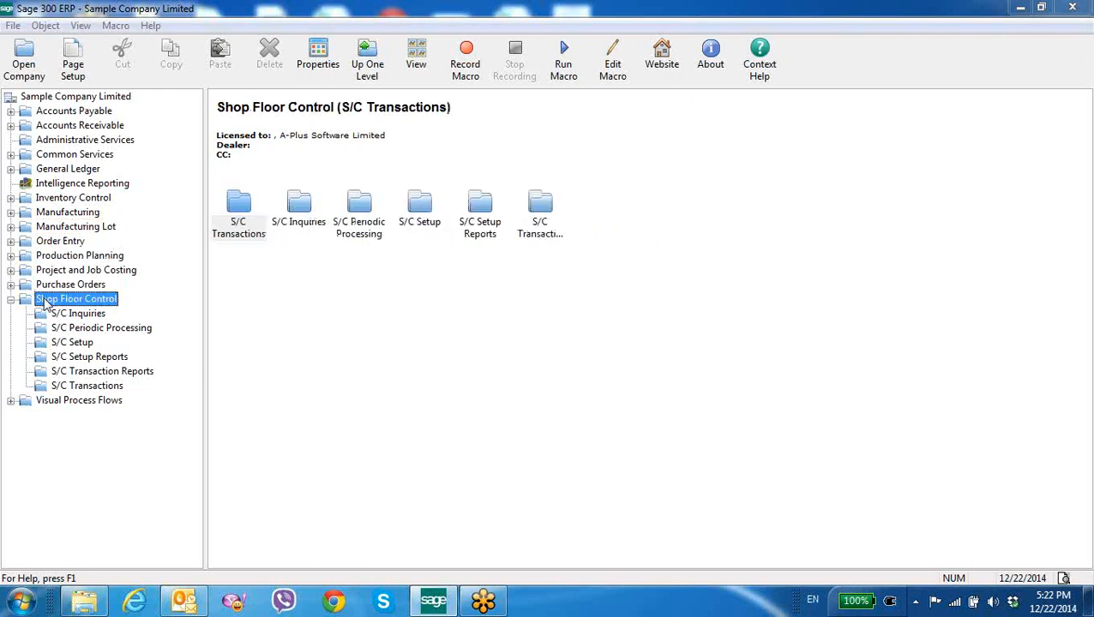
{"action": "double_click", "coordinate": [419, 222]}
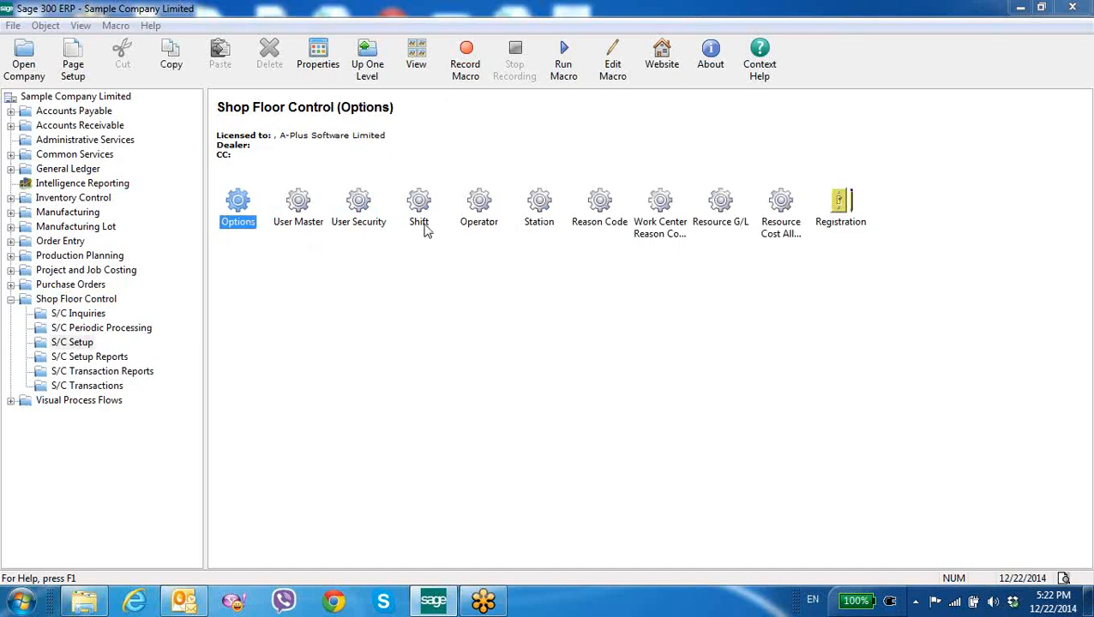
Open the Shift setup, browse to the first shift record S1, and close it
{"action": "double_click", "coordinate": [423, 225]}
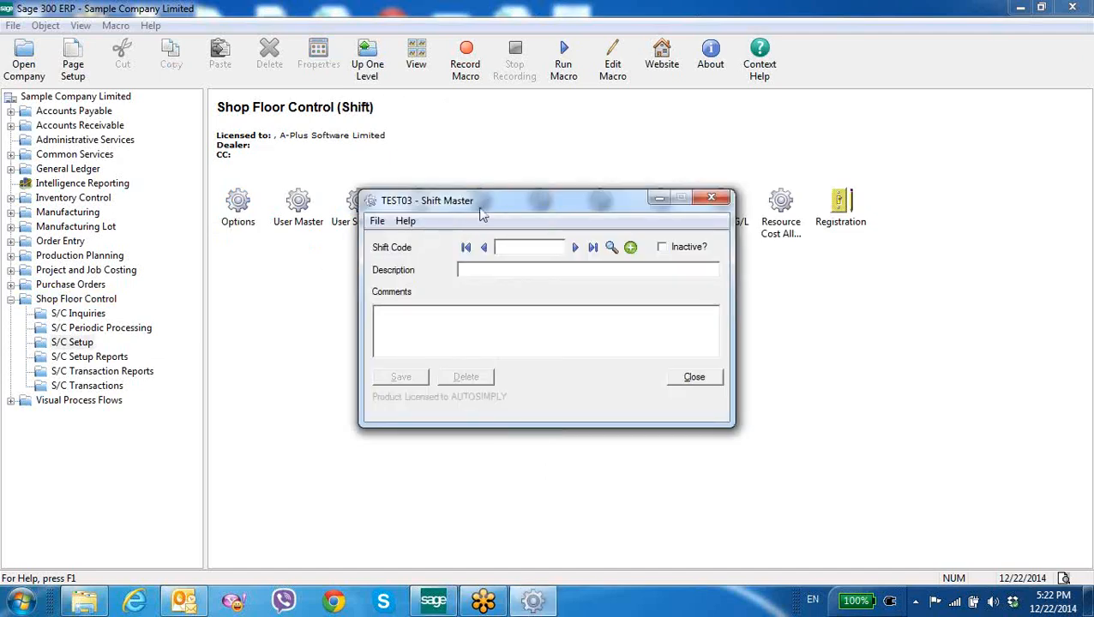
{"action": "left_click_drag", "start_coordinate": [482, 214], "coordinate": [404, 272]}
{"action": "left_click", "coordinate": [496, 305]}
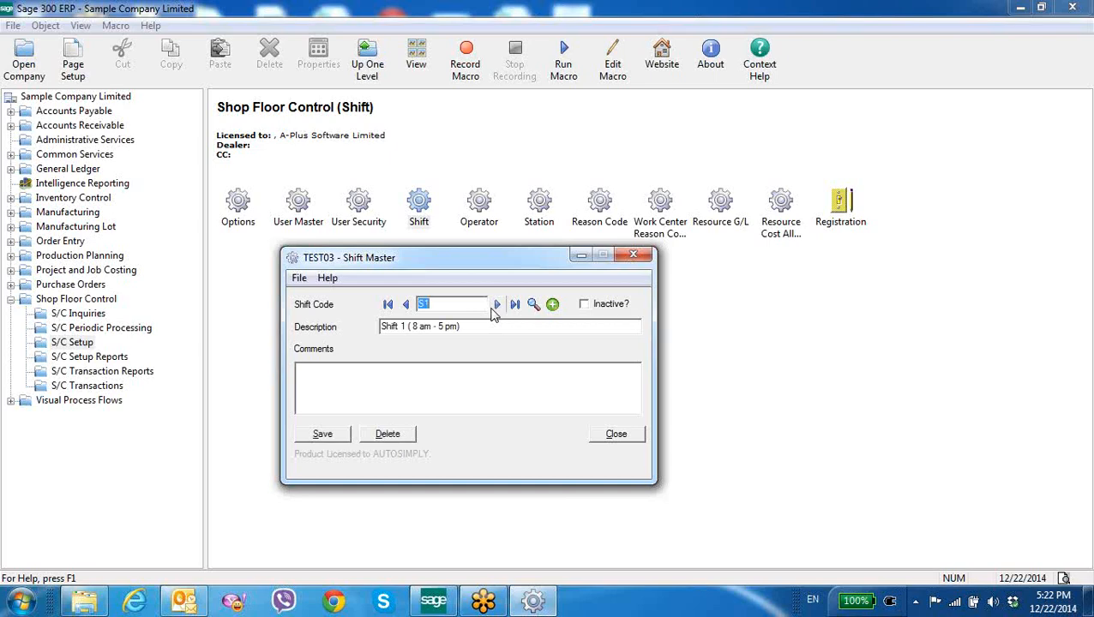
{"action": "left_click", "coordinate": [634, 257]}
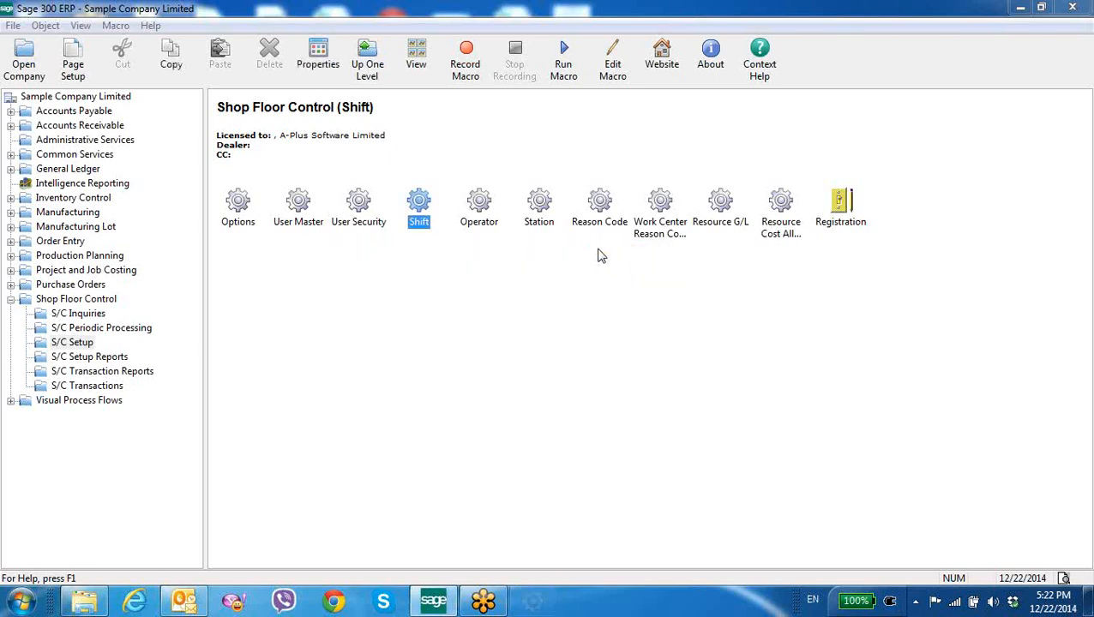
Open the Operator setup, browse to operator OP1, and close it
{"action": "double_click", "coordinate": [493, 223]}
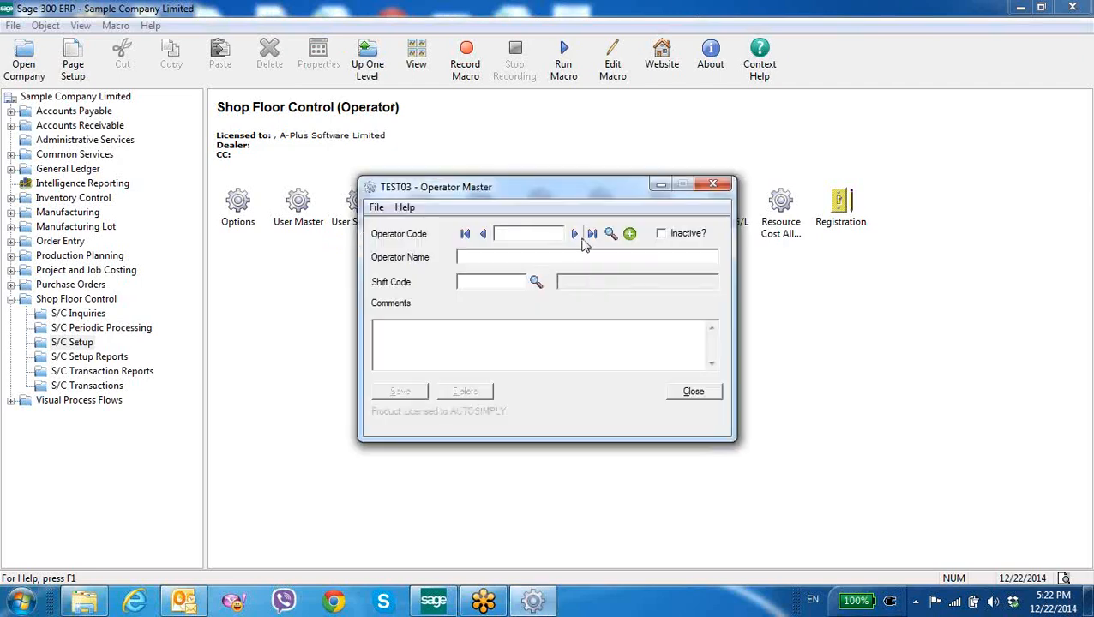
{"action": "left_click", "coordinate": [574, 233]}
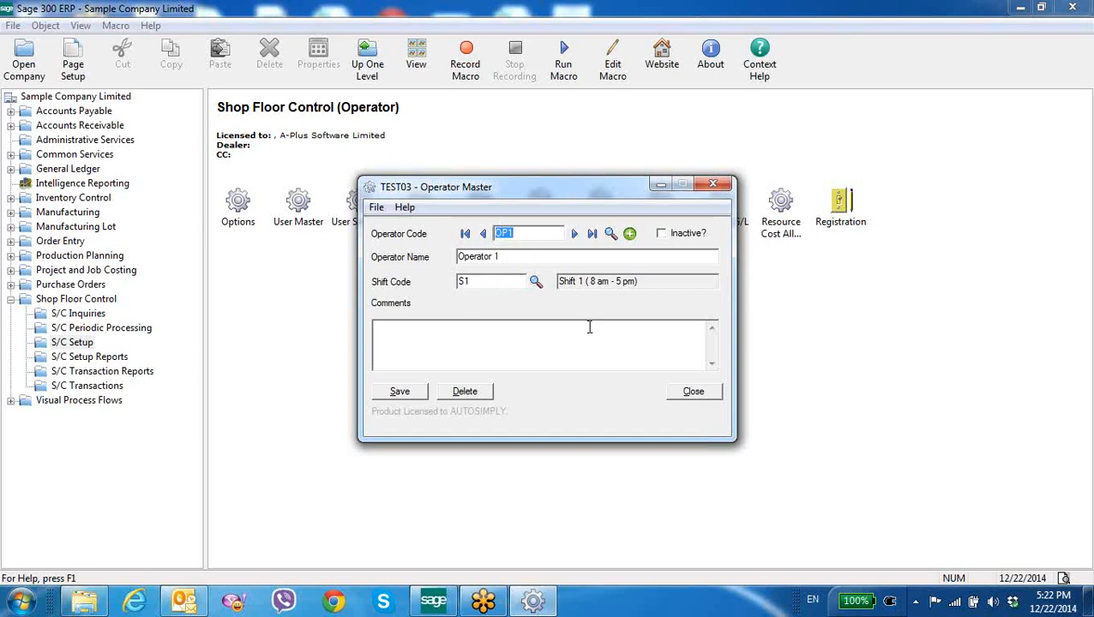
{"action": "left_click", "coordinate": [678, 392]}
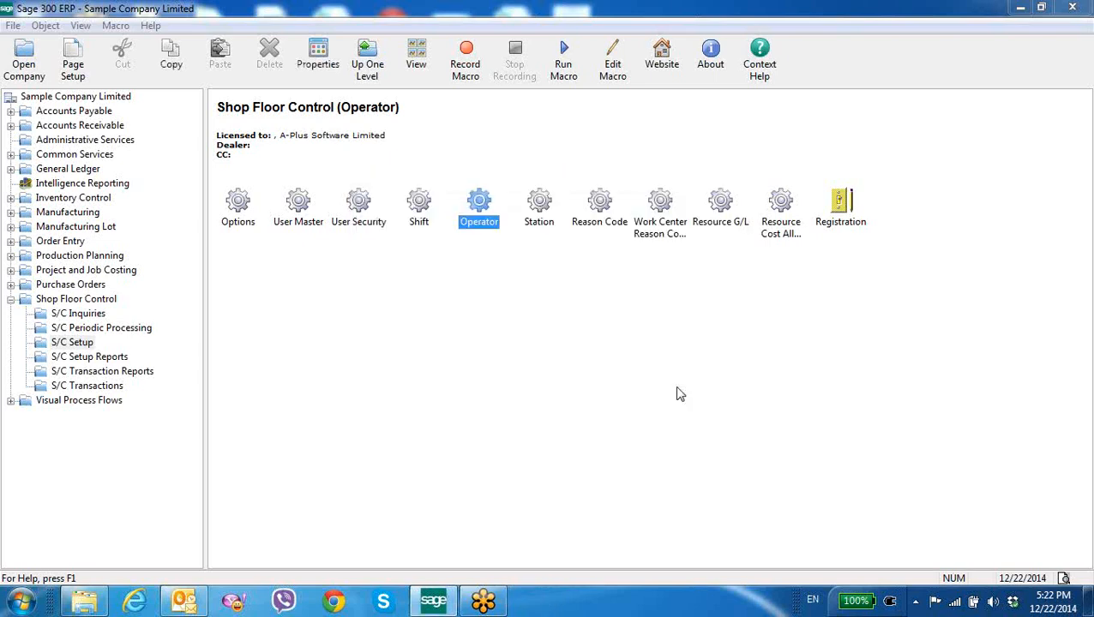
Open the Station setup, browse to station AS01 and review its work center, then close it
{"action": "double_click", "coordinate": [543, 228]}
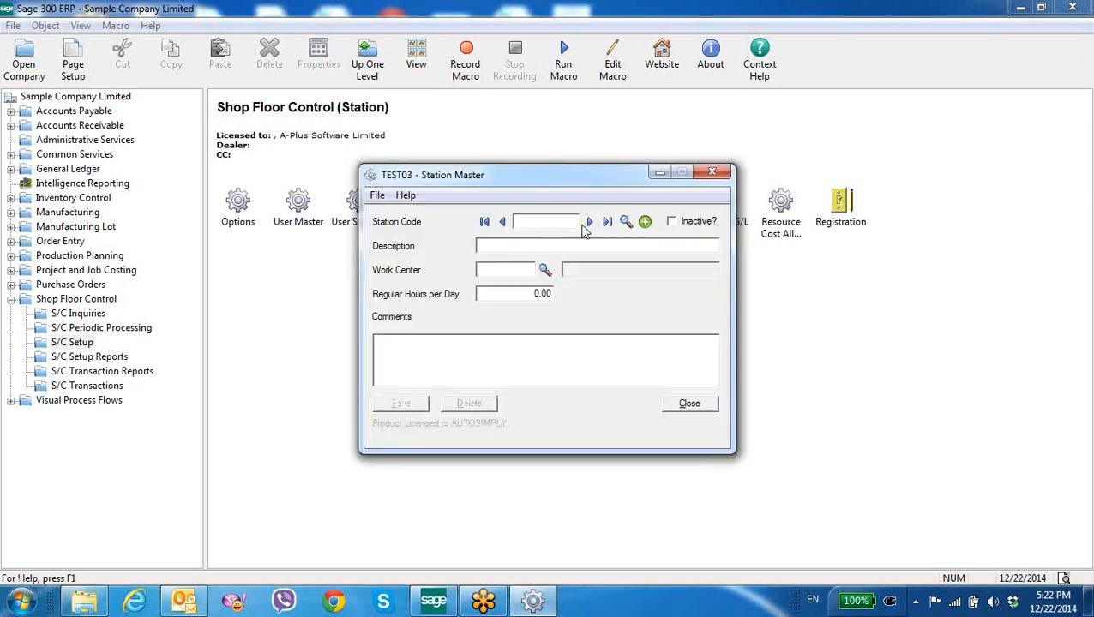
{"action": "left_click", "coordinate": [588, 222]}
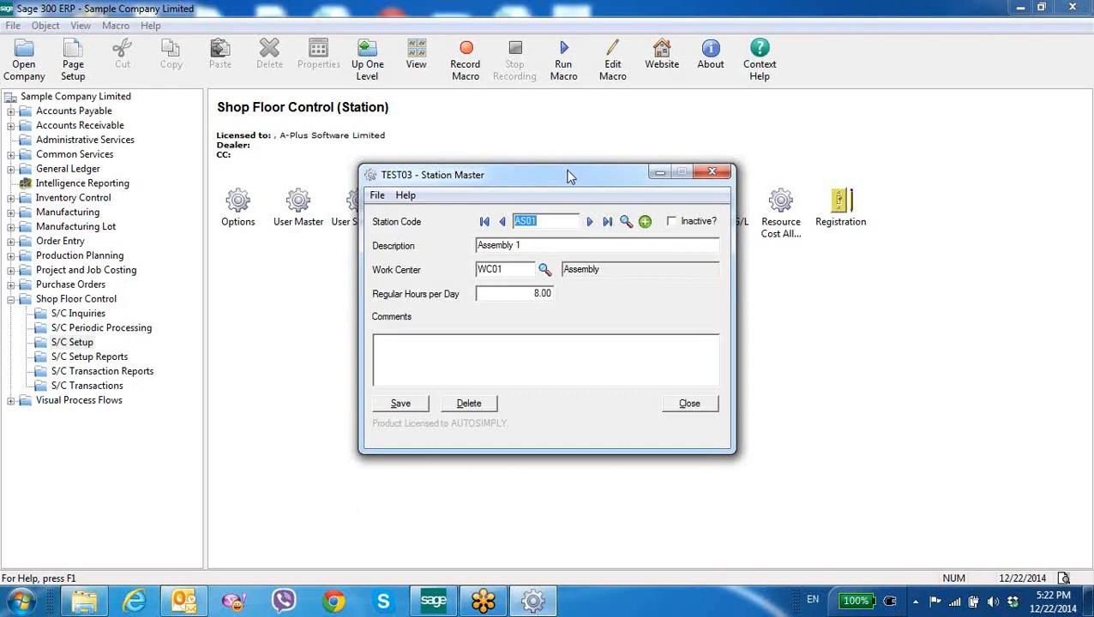
{"action": "left_click_drag", "start_coordinate": [569, 174], "coordinate": [552, 198]}
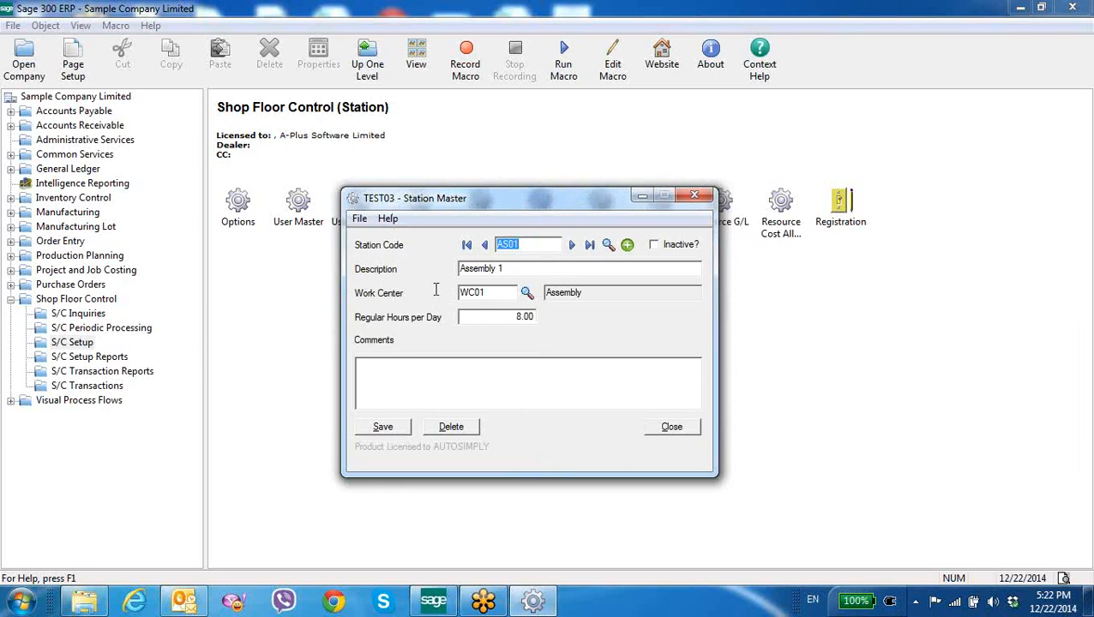
{"action": "left_click_drag", "start_coordinate": [497, 292], "coordinate": [423, 292]}
{"action": "left_click", "coordinate": [647, 427]}
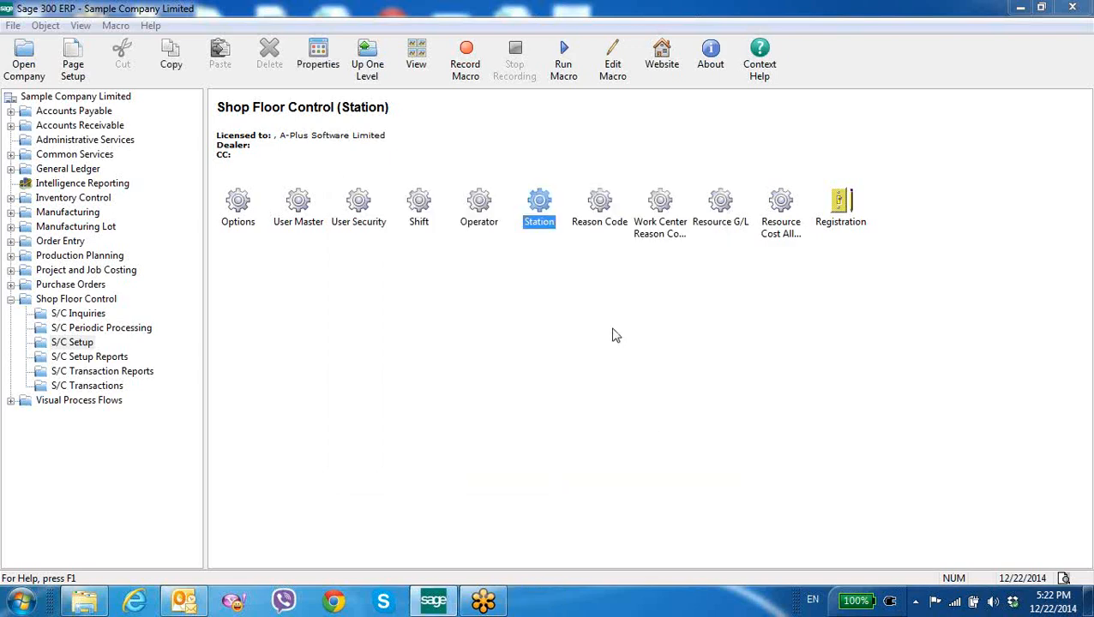
Open the Reason Code setup, browse to reason code R01, and review its transaction type options
{"action": "double_click", "coordinate": [598, 216]}
{"action": "left_click", "coordinate": [561, 231]}
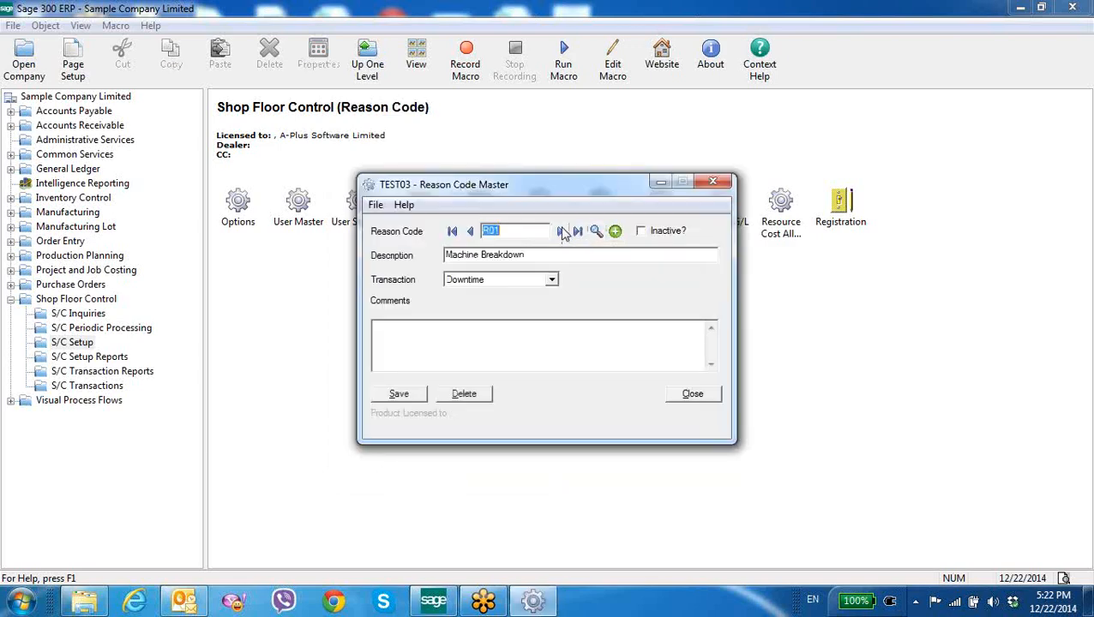
{"action": "left_click", "coordinate": [552, 281]}
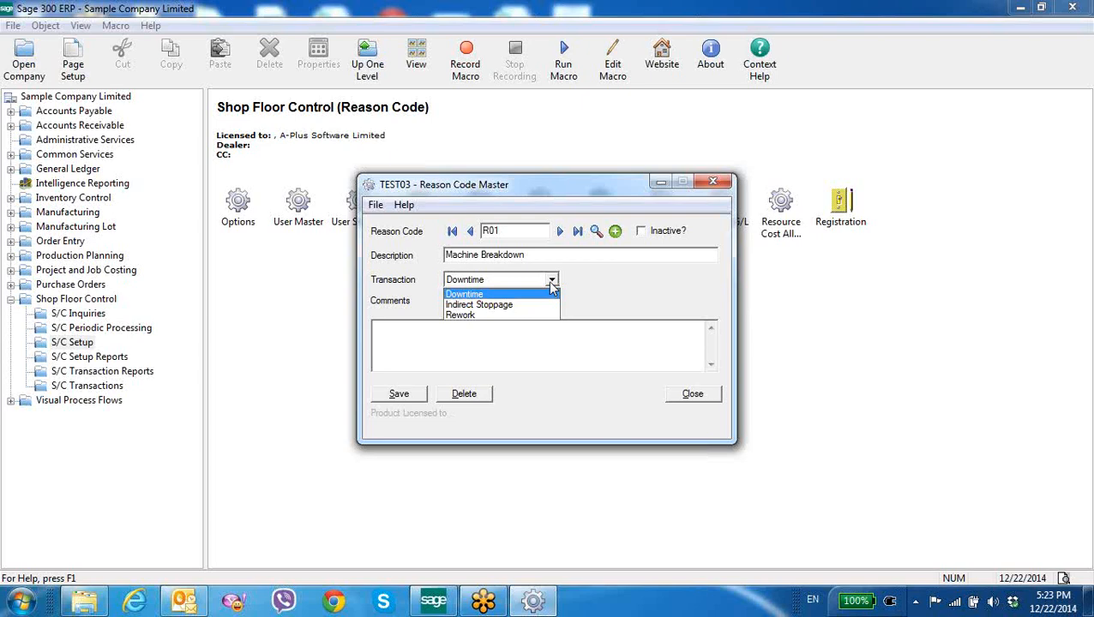
{"action": "left_click", "coordinate": [711, 182]}
{"action": "left_click", "coordinate": [711, 182]}
Open Work Center Reason Codes, browse to work center WC01's reason code list, and close it
{"action": "left_click", "coordinate": [668, 220]}
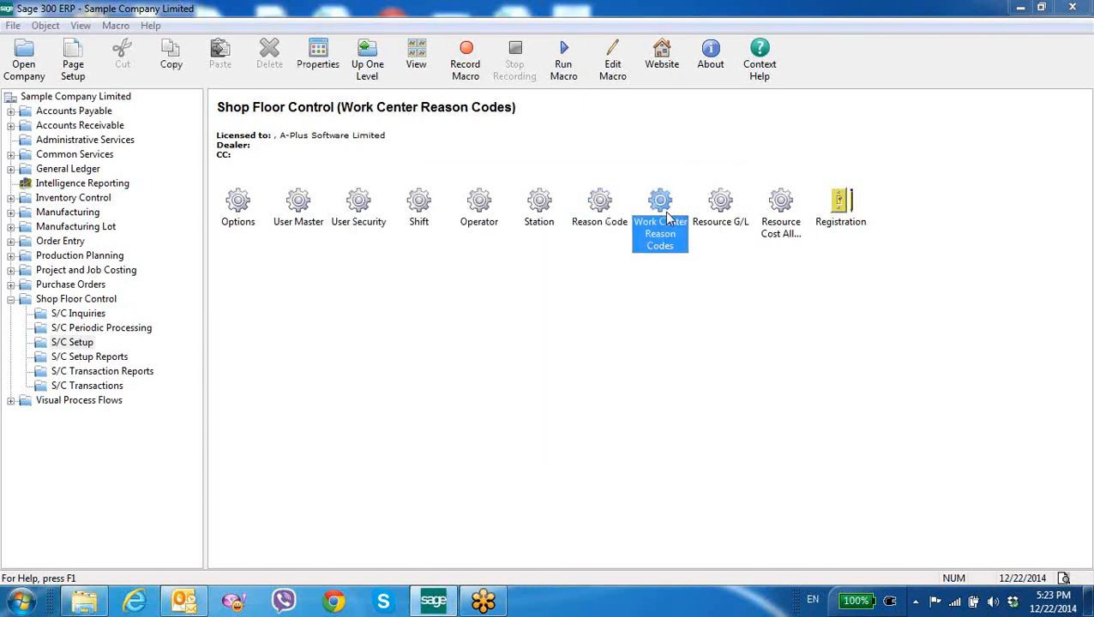
{"action": "double_click", "coordinate": [668, 220]}
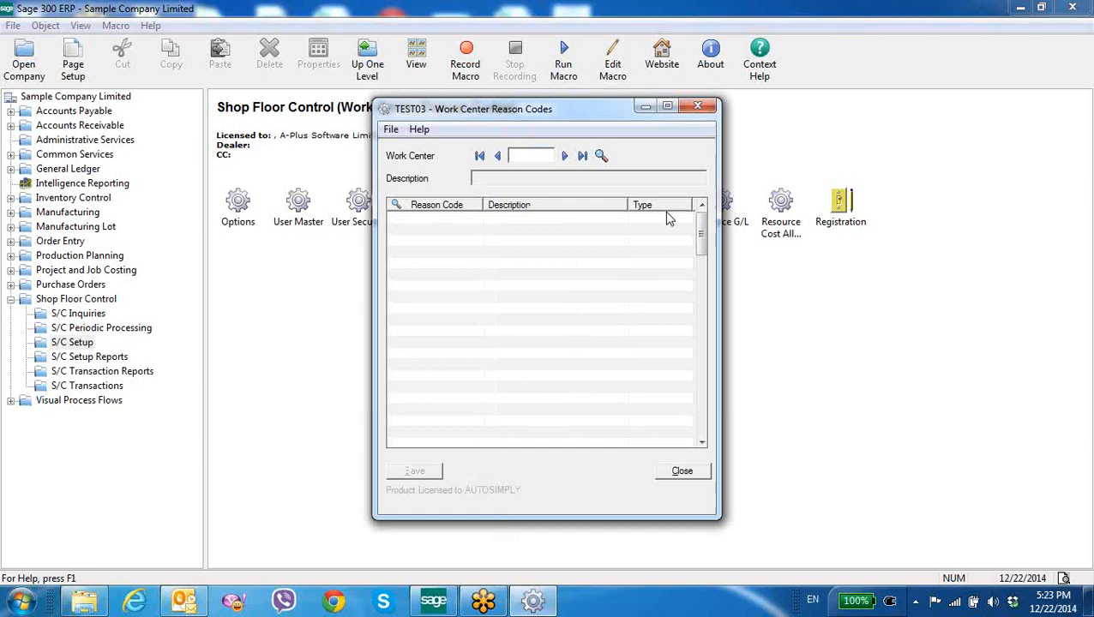
{"action": "left_click", "coordinate": [565, 156]}
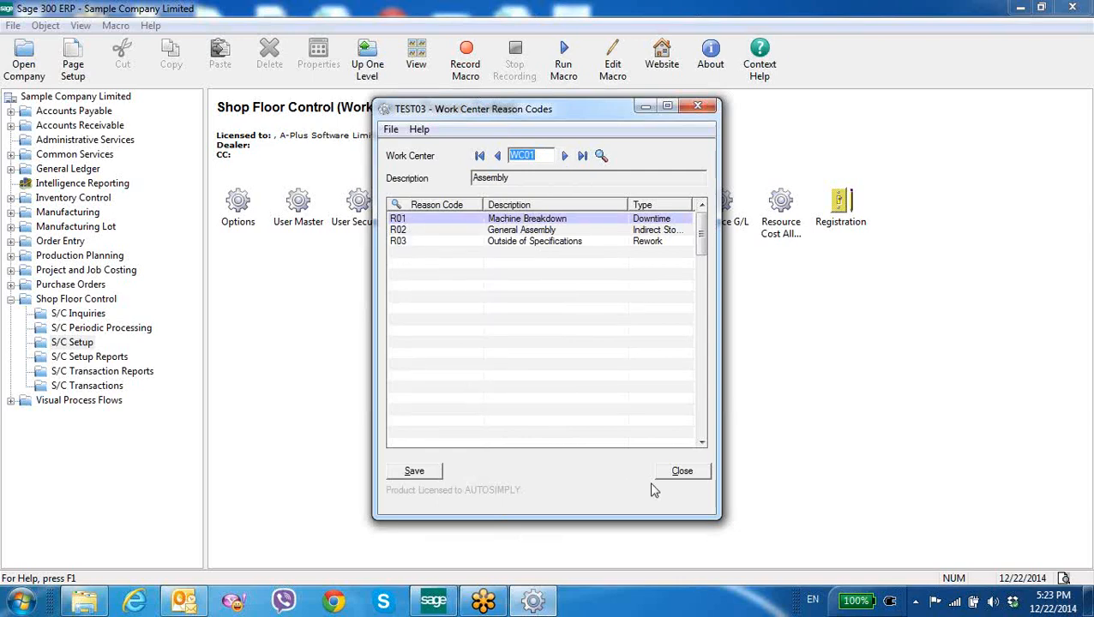
{"action": "left_click", "coordinate": [676, 479]}
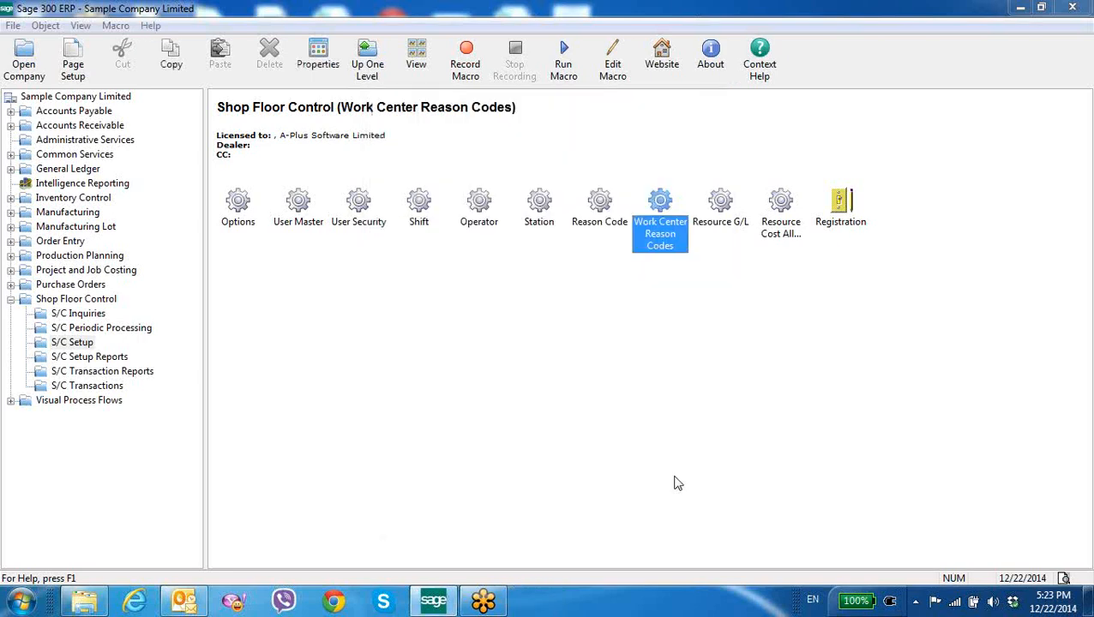
Open the User Master for the ADMIN user and review its default operator, operation, work center and station
{"action": "left_click", "coordinate": [306, 224]}
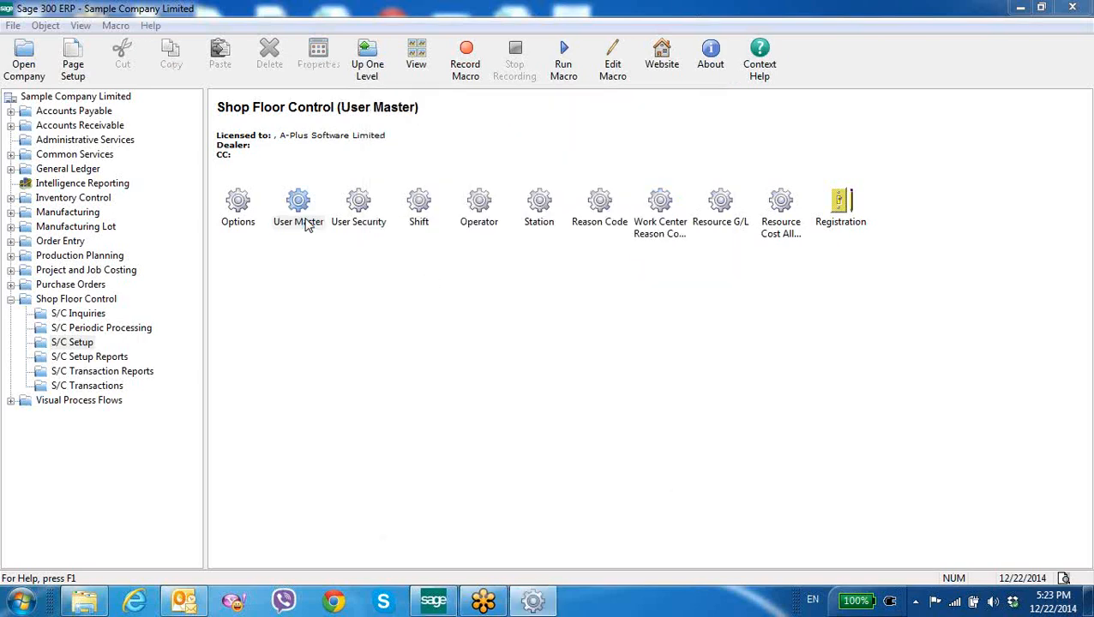
{"action": "left_click", "coordinate": [547, 203]}
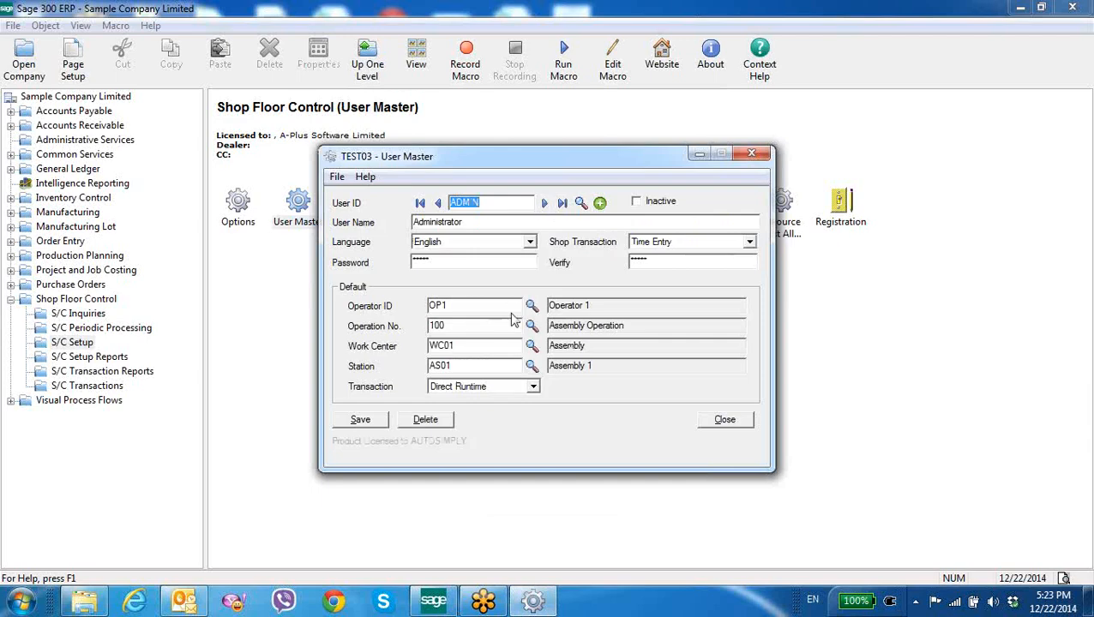
{"action": "double_click", "coordinate": [441, 307]}
{"action": "left_click", "coordinate": [433, 326]}
{"action": "double_click", "coordinate": [434, 326]}
{"action": "left_click_drag", "start_coordinate": [453, 346], "coordinate": [397, 347]}
{"action": "left_click_drag", "start_coordinate": [455, 366], "coordinate": [380, 363]}
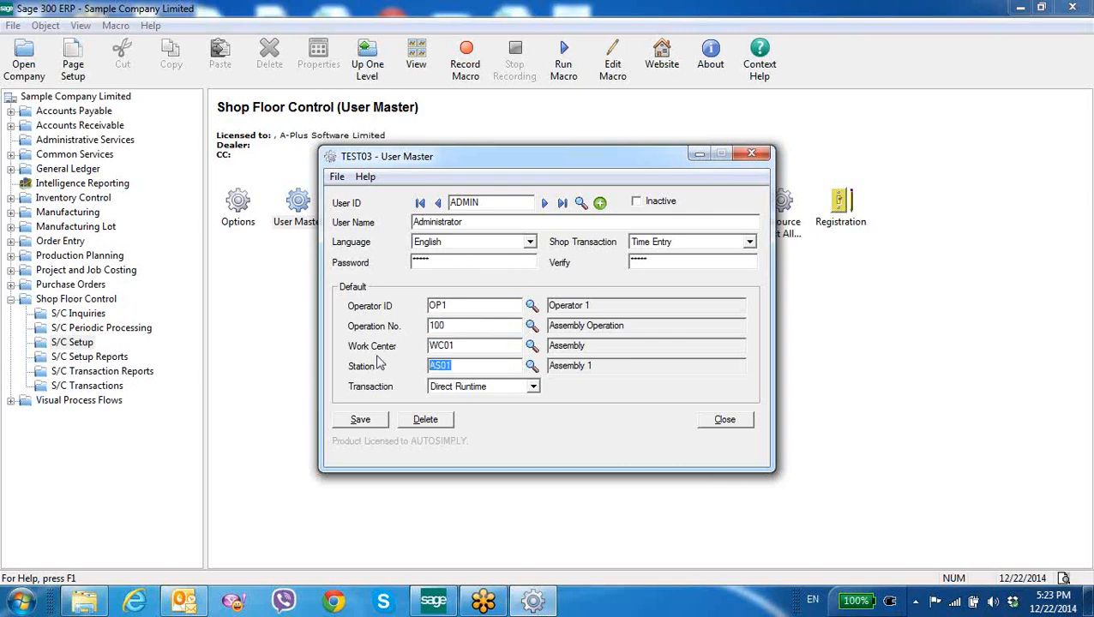
Examine the user's default transaction and shop transaction options, then close the User Master
{"action": "left_click", "coordinate": [462, 387]}
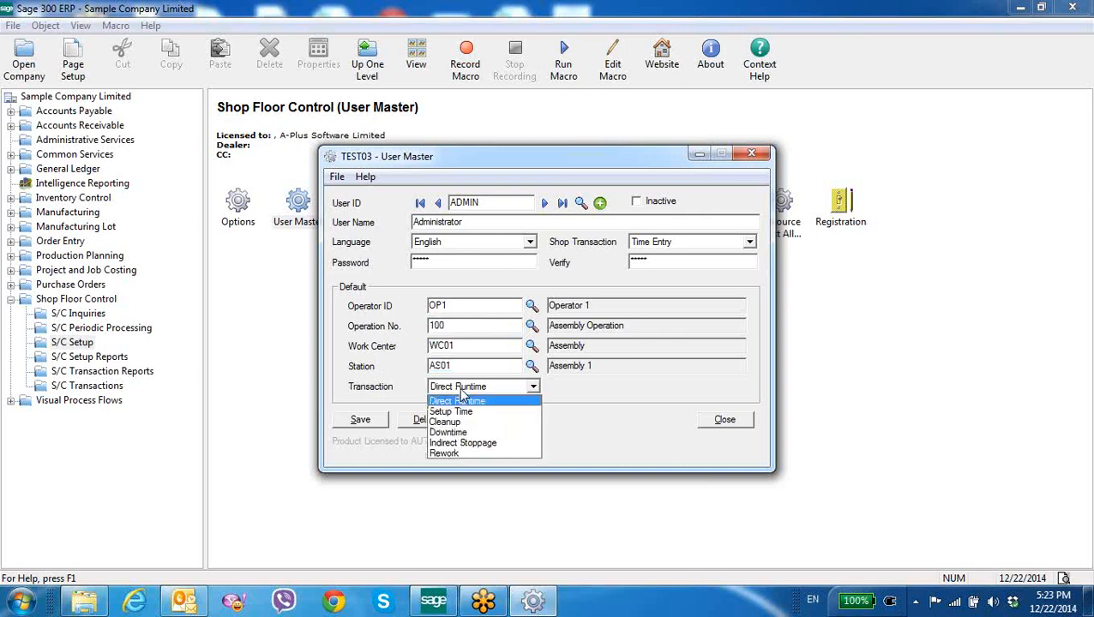
{"action": "left_click", "coordinate": [584, 397]}
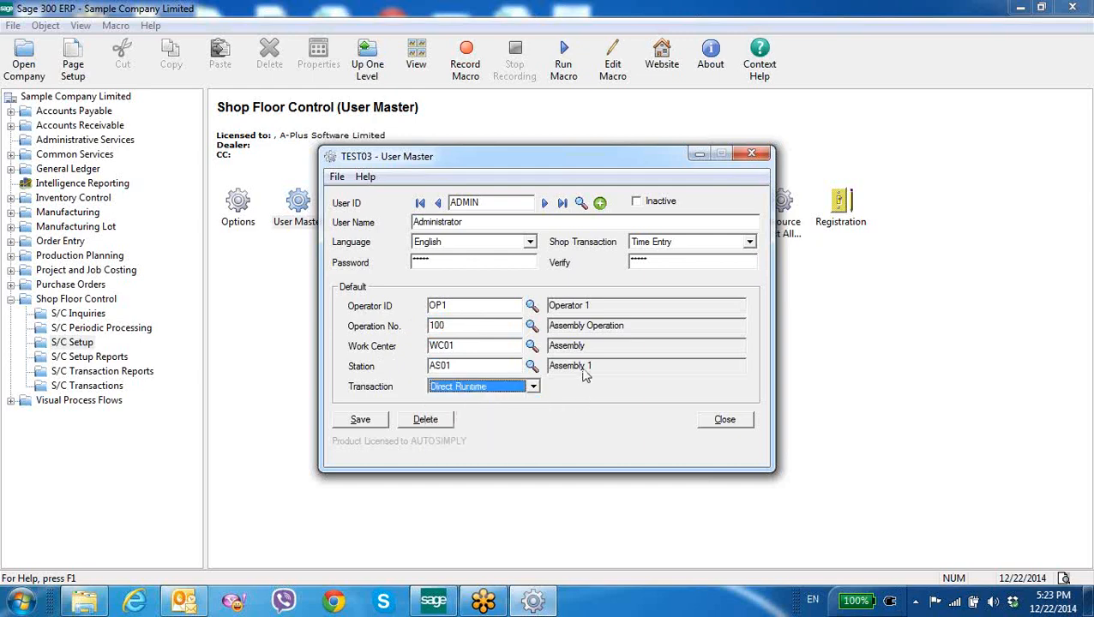
{"action": "left_click", "coordinate": [695, 246]}
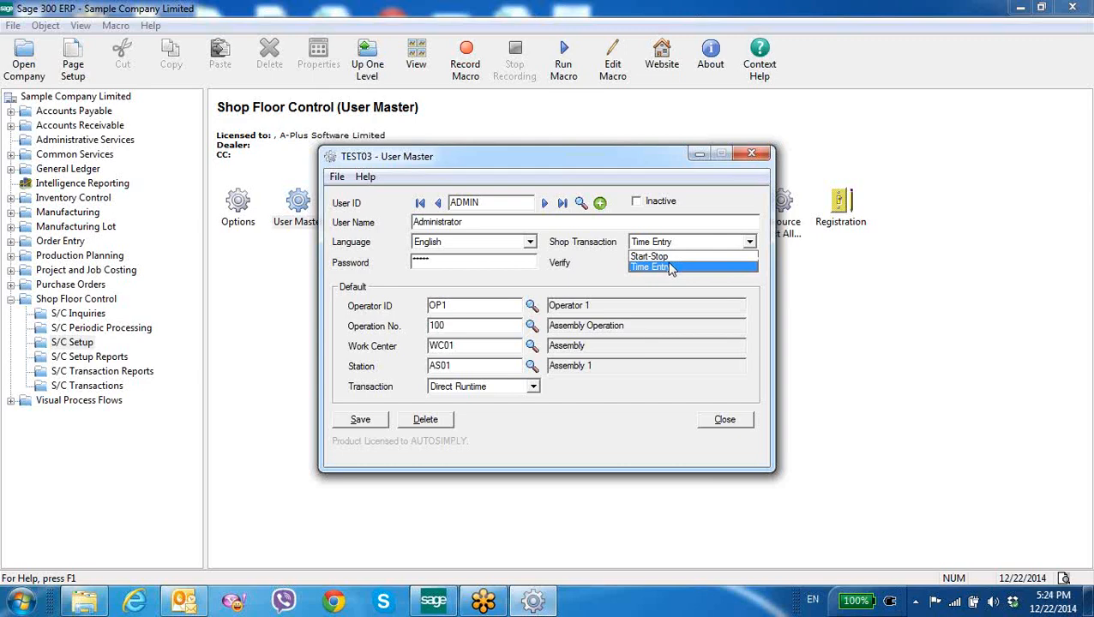
{"action": "left_click", "coordinate": [712, 415]}
{"action": "left_click", "coordinate": [712, 416]}
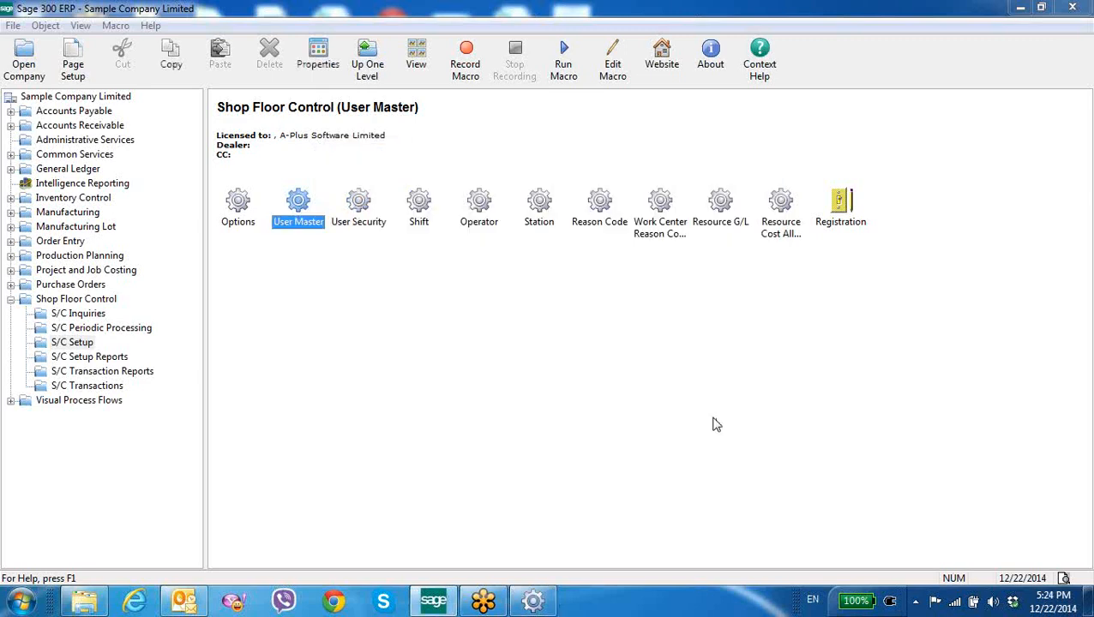
Open a new Shop Entry and set the action start time to 14:00 and the end time to 14:20
{"action": "left_click", "coordinate": [94, 297]}
{"action": "double_click", "coordinate": [240, 212]}
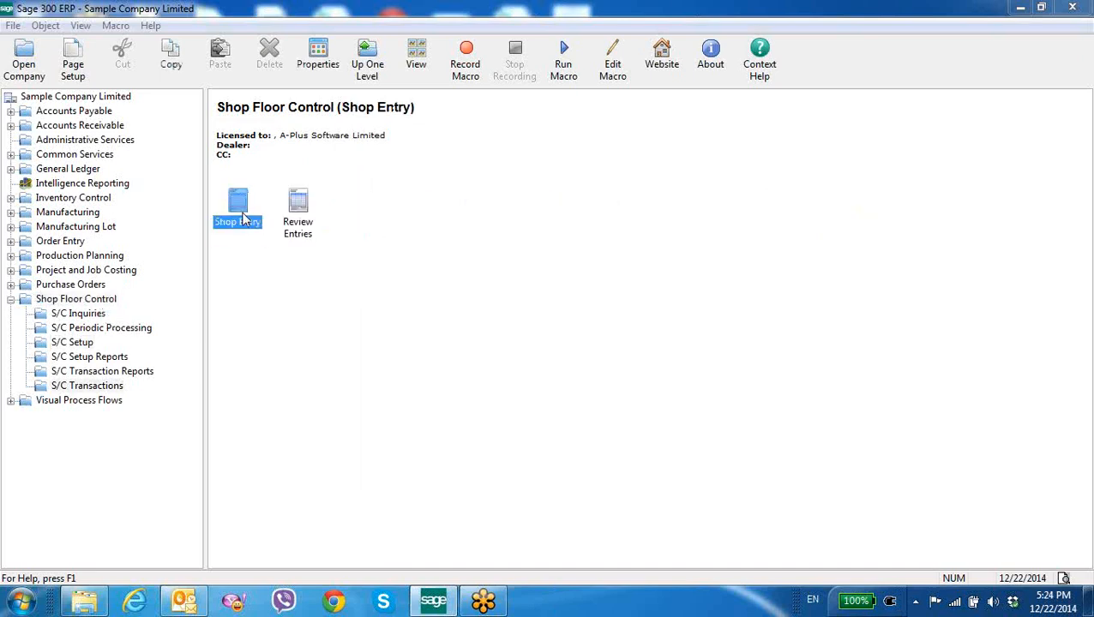
{"action": "double_click", "coordinate": [244, 220]}
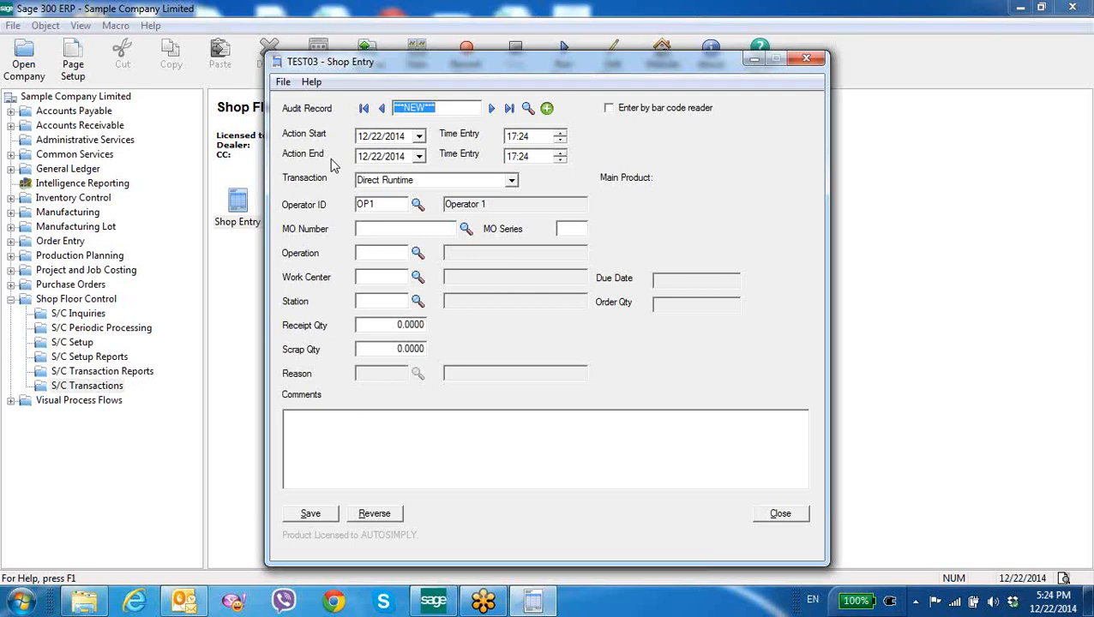
{"action": "left_click", "coordinate": [512, 138]}
{"action": "type", "text": "1"}
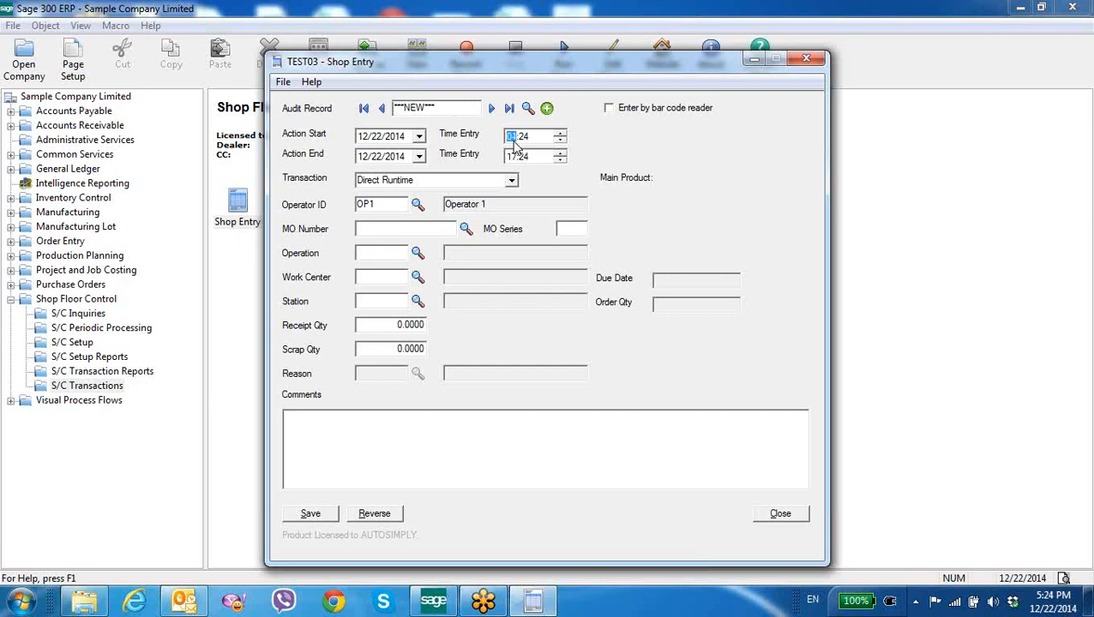
{"action": "type", "text": "4:14"}
{"action": "left_click", "coordinate": [523, 138]}
{"action": "type", "text": "00"}
{"action": "left_click", "coordinate": [513, 157]}
{"action": "type", "text": "14"}
{"action": "left_click", "coordinate": [523, 158]}
{"action": "type", "text": "20"}
Set the shop entry's transaction type to Setup Time
{"action": "left_click", "coordinate": [512, 181]}
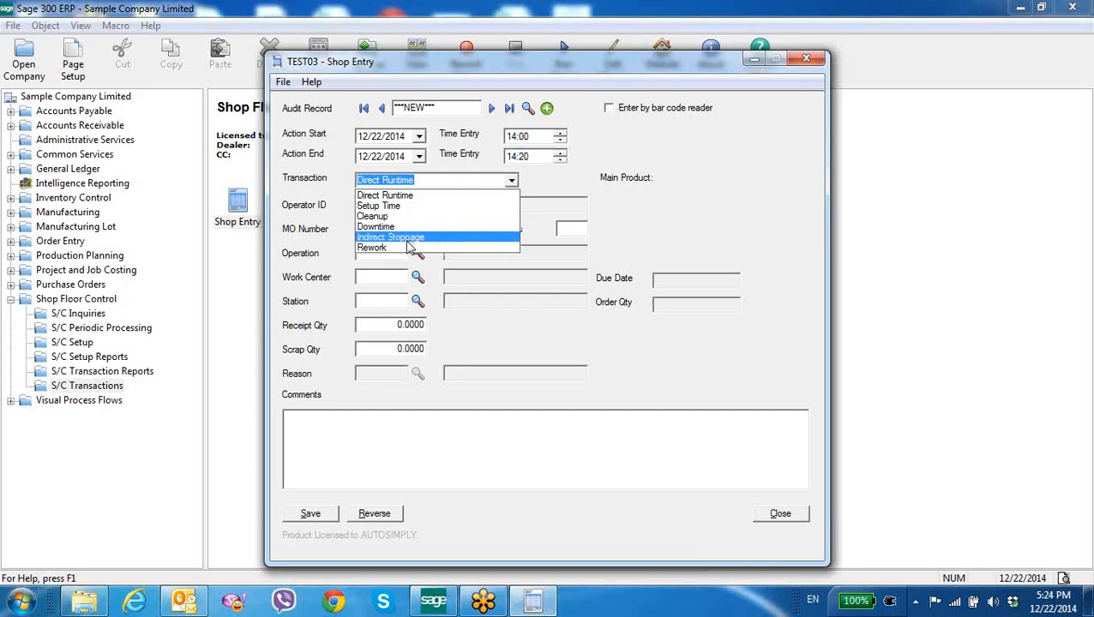
{"action": "left_click", "coordinate": [406, 206]}
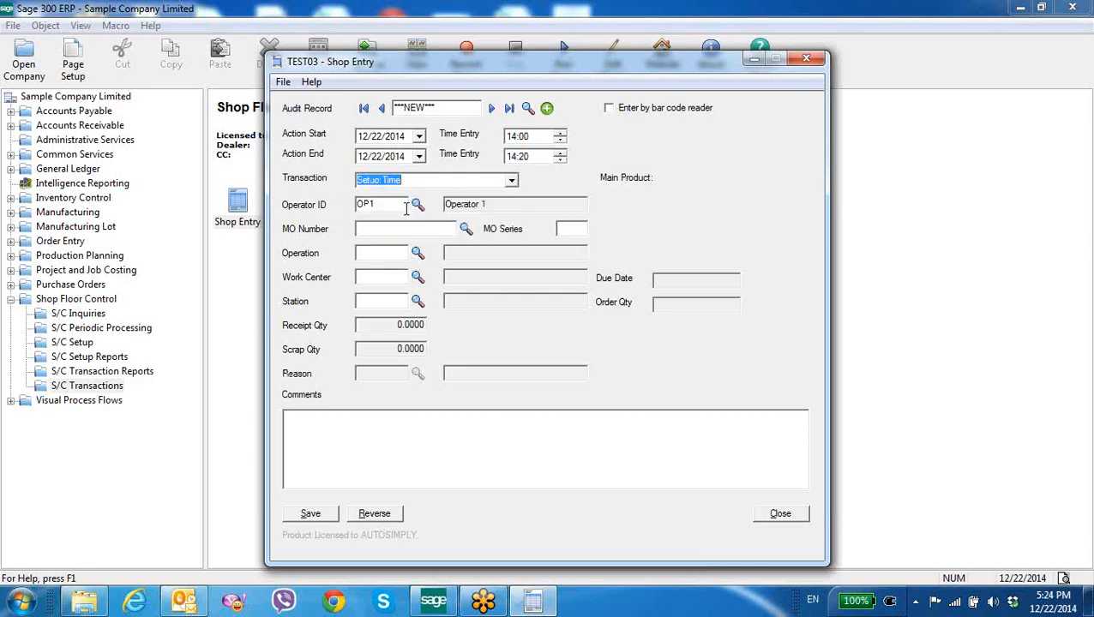
{"action": "key", "text": "Tab"}
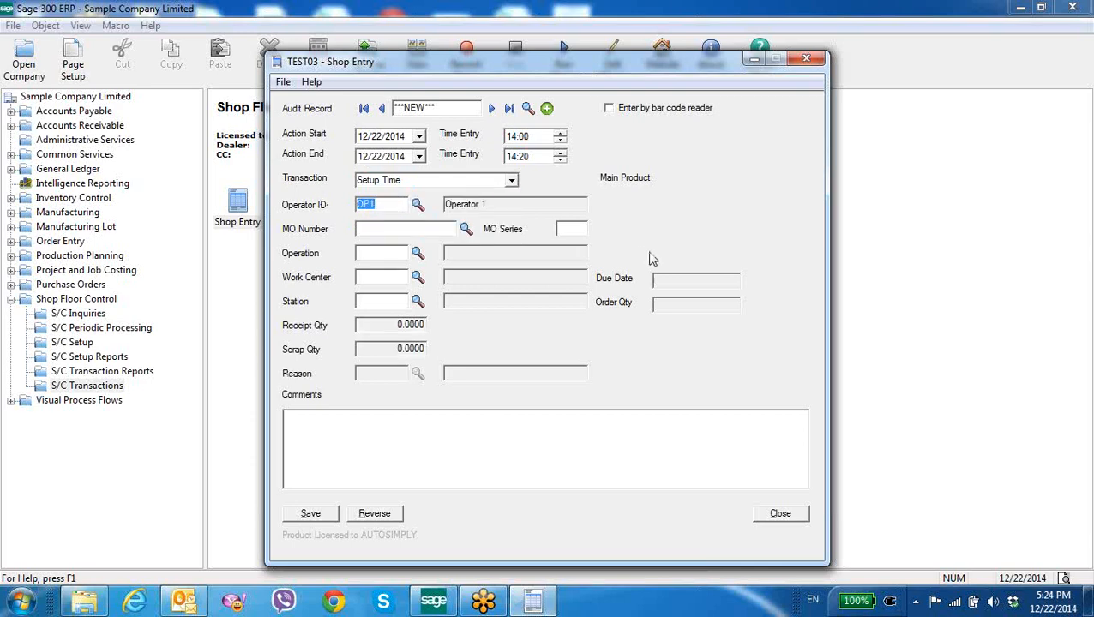
Pick manufacturing order MO00000003 for the entry from the finder and save the shop transaction
{"action": "left_click", "coordinate": [465, 228]}
{"action": "double_click", "coordinate": [228, 247]}
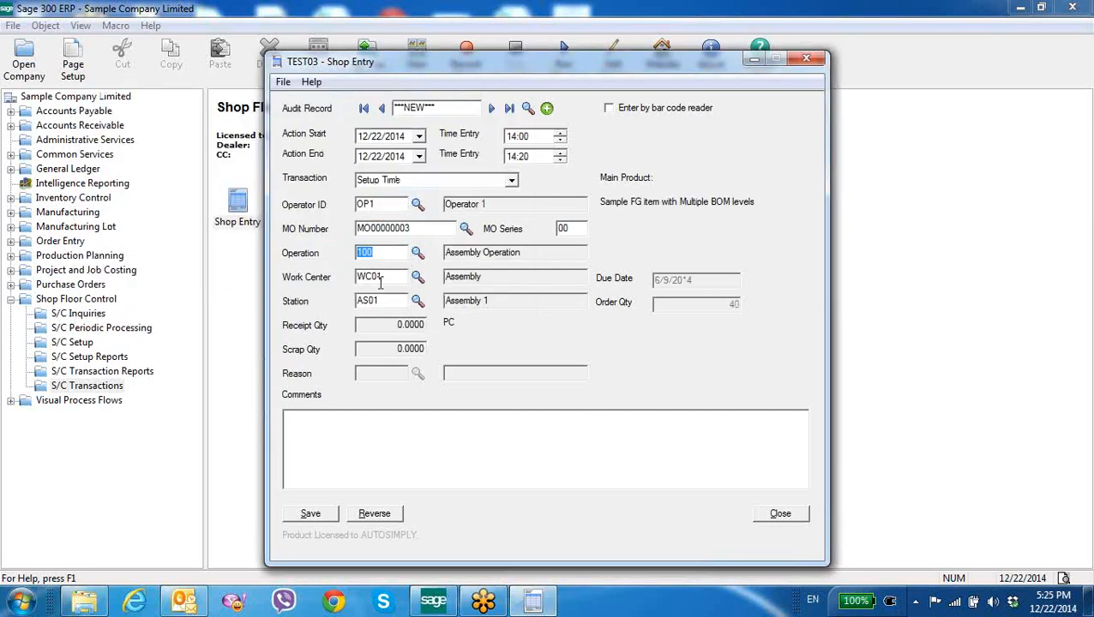
{"action": "key", "text": "Tab"}
{"action": "key", "text": "Tab"}
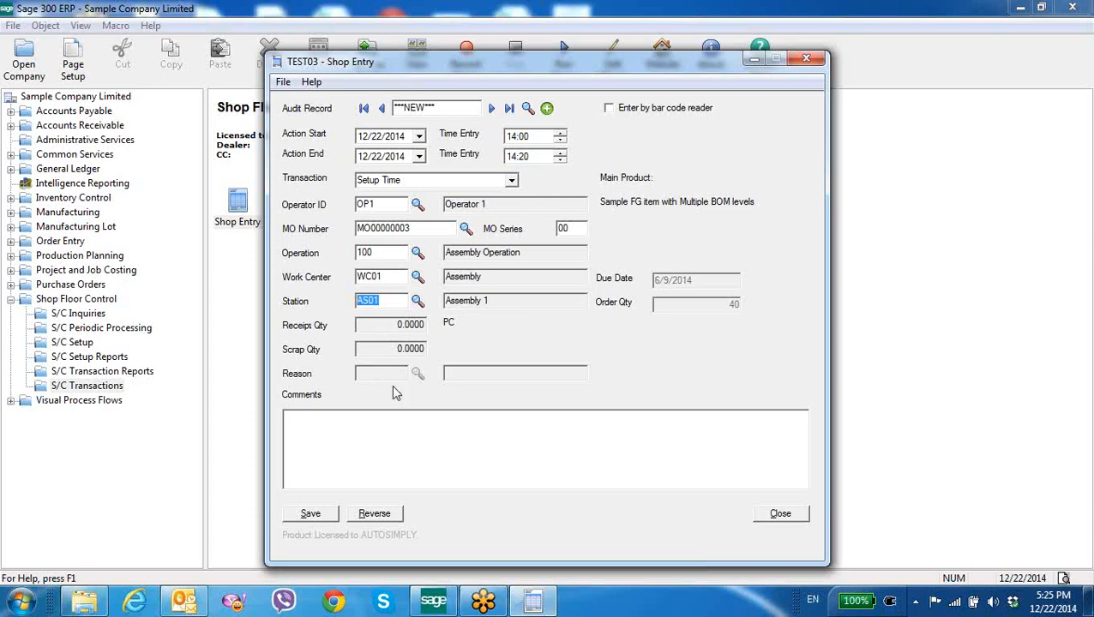
{"action": "left_click", "coordinate": [335, 445]}
{"action": "left_click", "coordinate": [310, 514]}
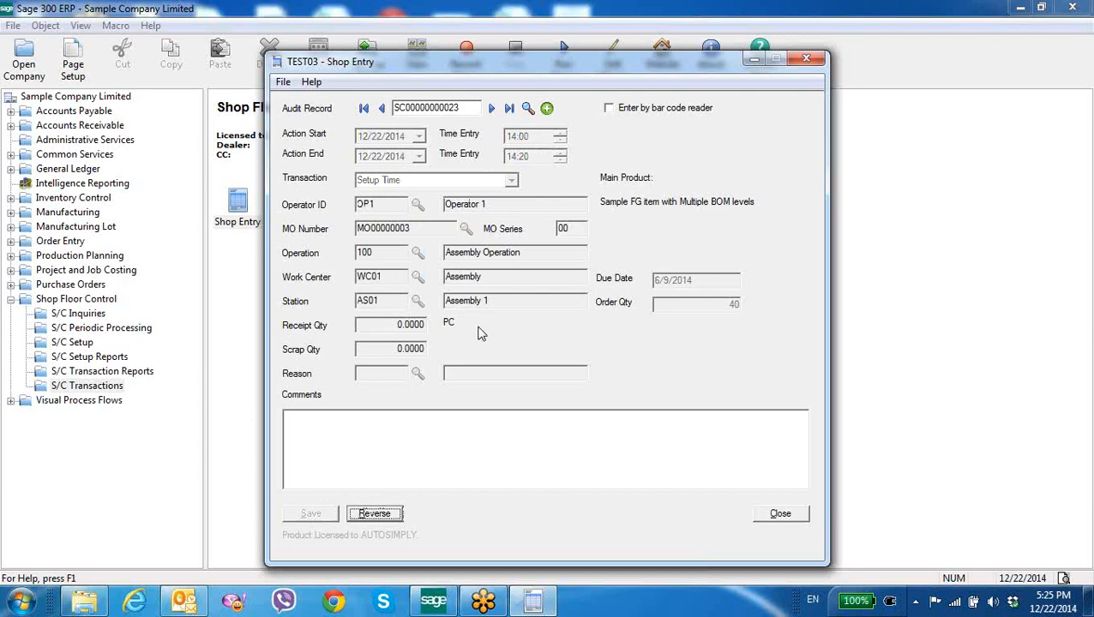
Start a new shop entry with action start time 14:21 and end time 14:45
{"action": "left_click", "coordinate": [547, 108]}
{"action": "left_click", "coordinate": [515, 139]}
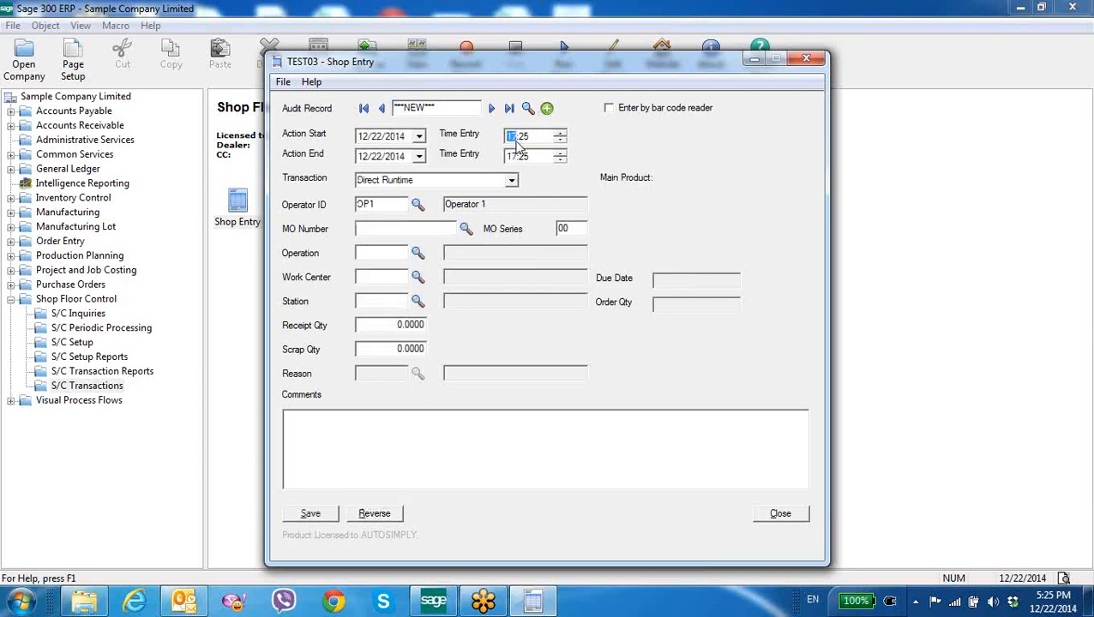
{"action": "left_click", "coordinate": [525, 137]}
{"action": "type", "text": "21"}
{"action": "left_click", "coordinate": [511, 157]}
{"action": "type", "text": "14"}
{"action": "left_click", "coordinate": [530, 160]}
{"action": "type", "text": "45"}
Set the transaction type to Direct Runtime and pick manufacturing order MO00000003 from the finder
{"action": "left_click", "coordinate": [511, 181]}
{"action": "left_click", "coordinate": [437, 196]}
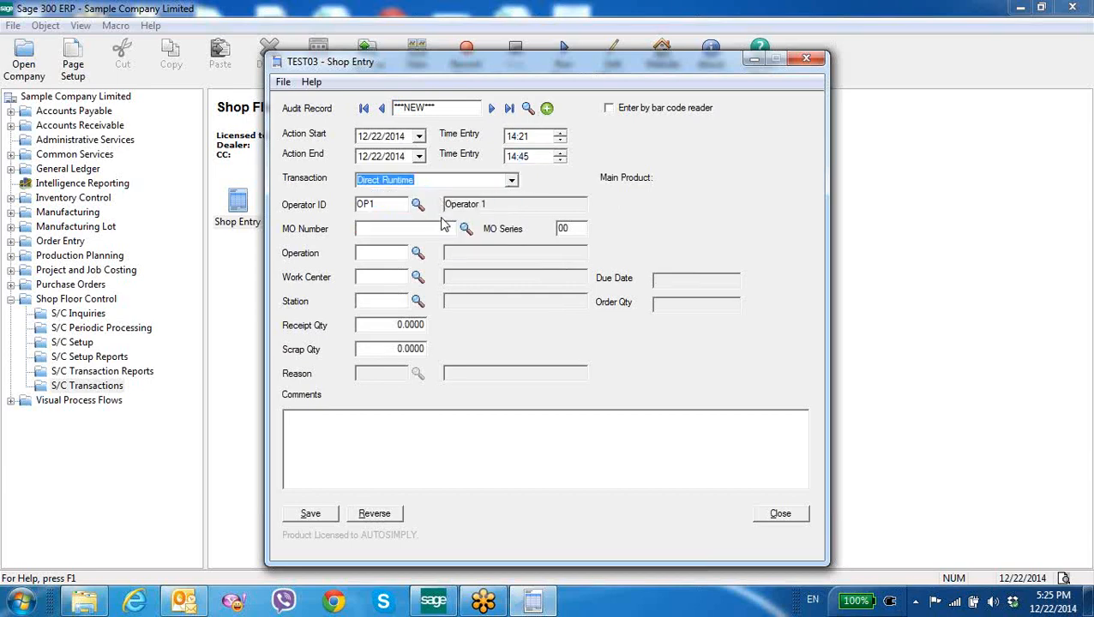
{"action": "left_click", "coordinate": [372, 205]}
{"action": "left_click", "coordinate": [464, 231]}
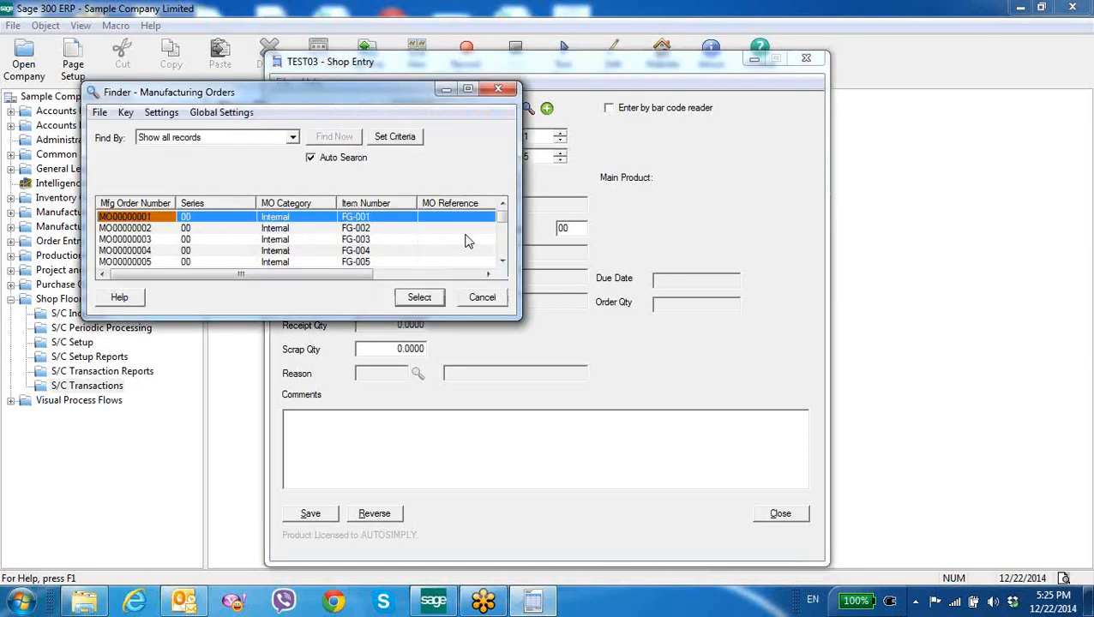
{"action": "left_click", "coordinate": [211, 242]}
{"action": "double_click", "coordinate": [211, 242]}
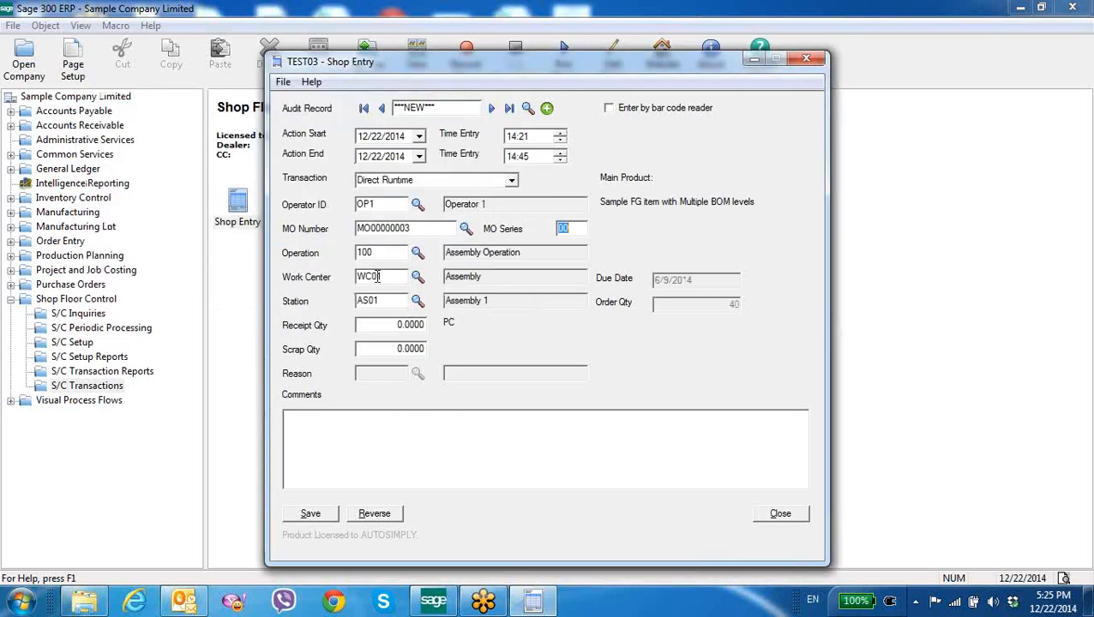
Enter a receipt quantity of 3 and a scrap quantity of 1, save the shop entry and close it
{"action": "left_click_drag", "start_coordinate": [383, 253], "coordinate": [326, 255]}
{"action": "key", "text": "Tab"}
{"action": "key", "text": "Tab"}
{"action": "key", "text": "Tab"}
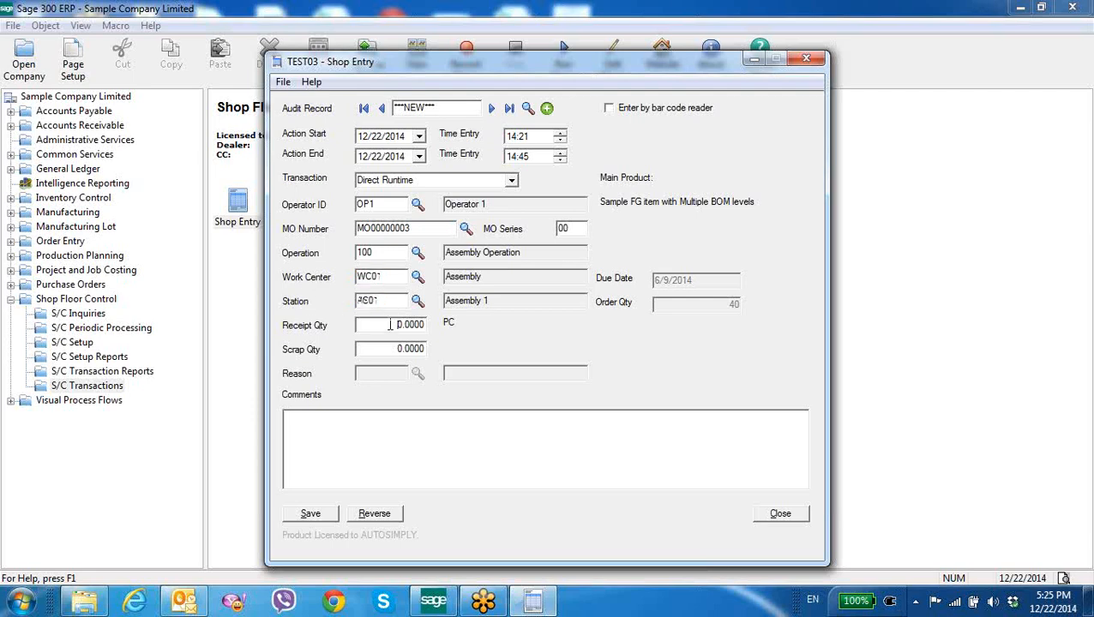
{"action": "type", "text": "3"}
{"action": "key", "text": "Tab"}
{"action": "type", "text": "1"}
{"action": "left_click", "coordinate": [313, 513]}
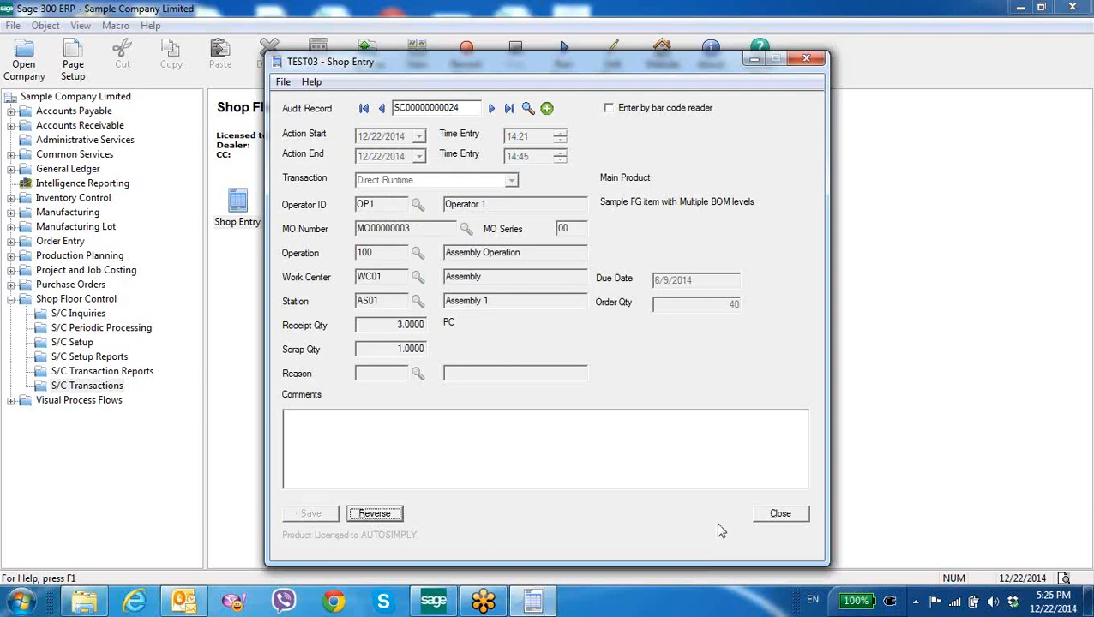
{"action": "left_click", "coordinate": [776, 518]}
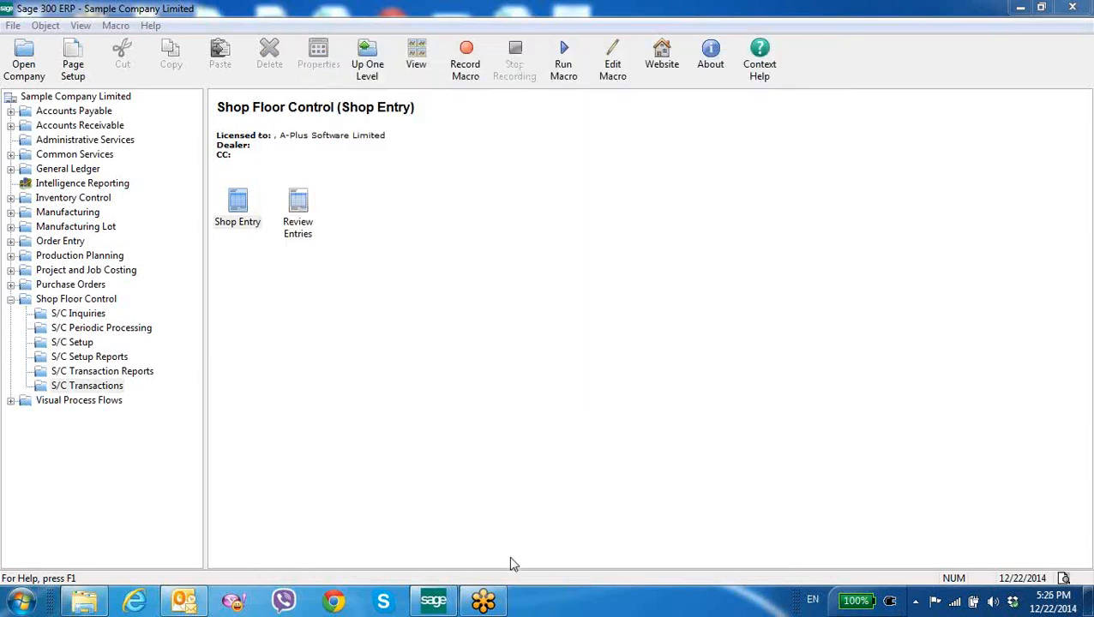
Open the User Master in S/C Setup, change the shop transaction mode to Start-Stop, save and close
{"action": "left_click", "coordinate": [78, 302]}
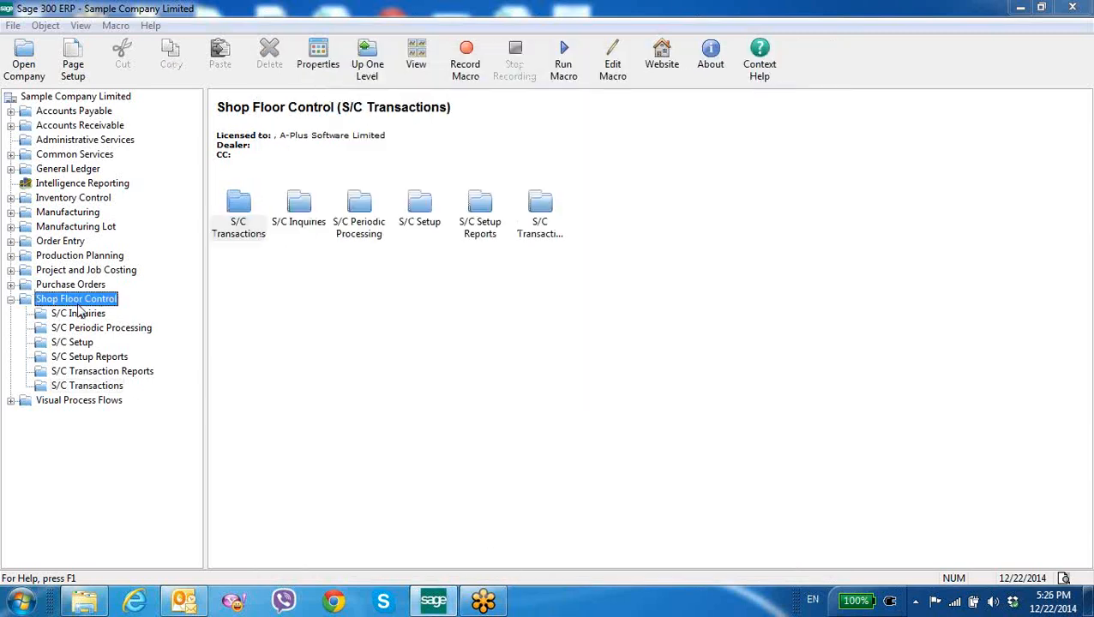
{"action": "double_click", "coordinate": [433, 227]}
{"action": "double_click", "coordinate": [300, 224]}
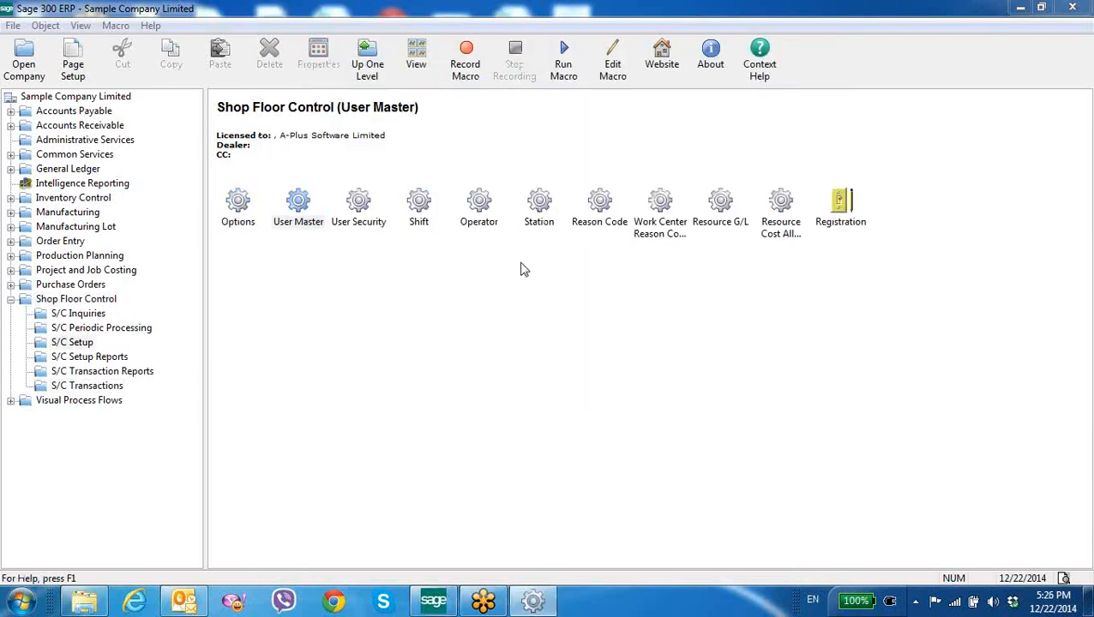
{"action": "left_click", "coordinate": [543, 204]}
{"action": "left_click", "coordinate": [662, 244]}
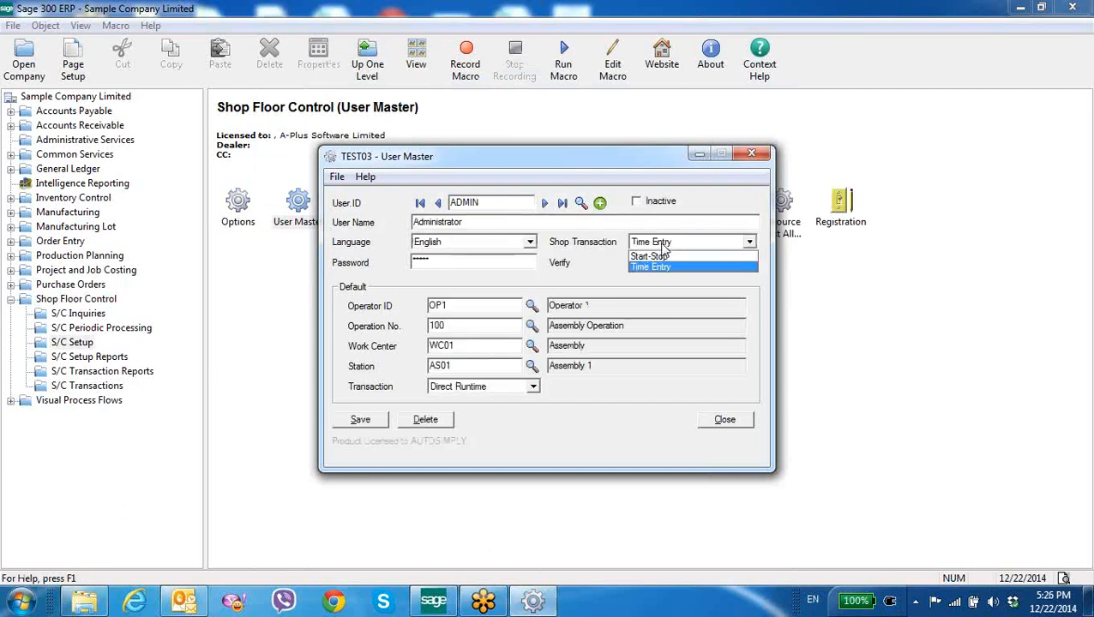
{"action": "left_click", "coordinate": [662, 256]}
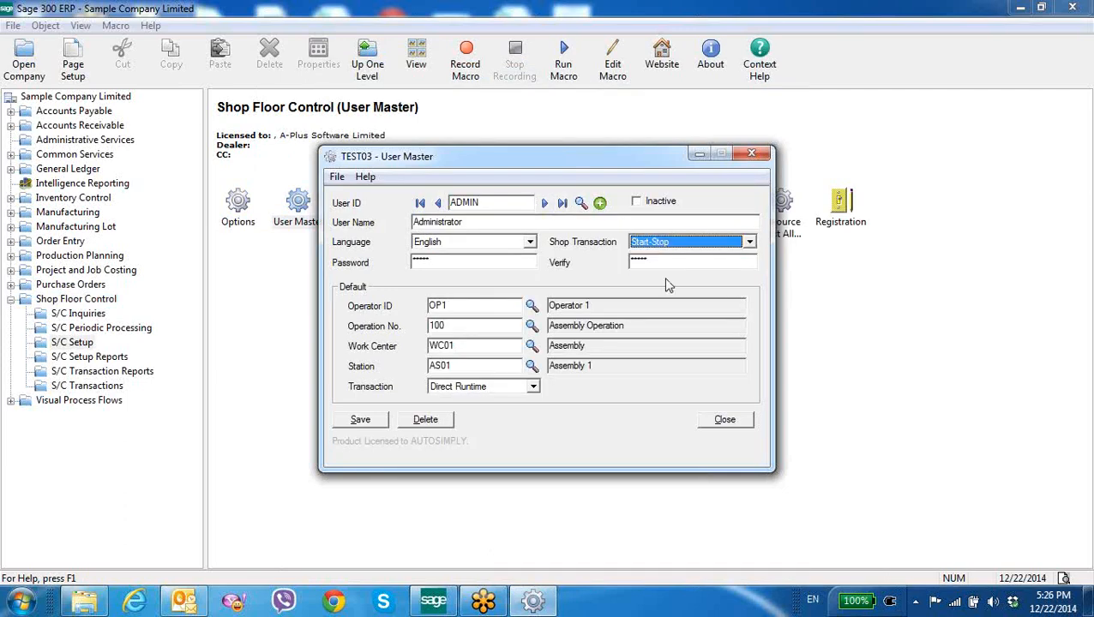
{"action": "left_click", "coordinate": [361, 417]}
{"action": "left_click", "coordinate": [707, 420]}
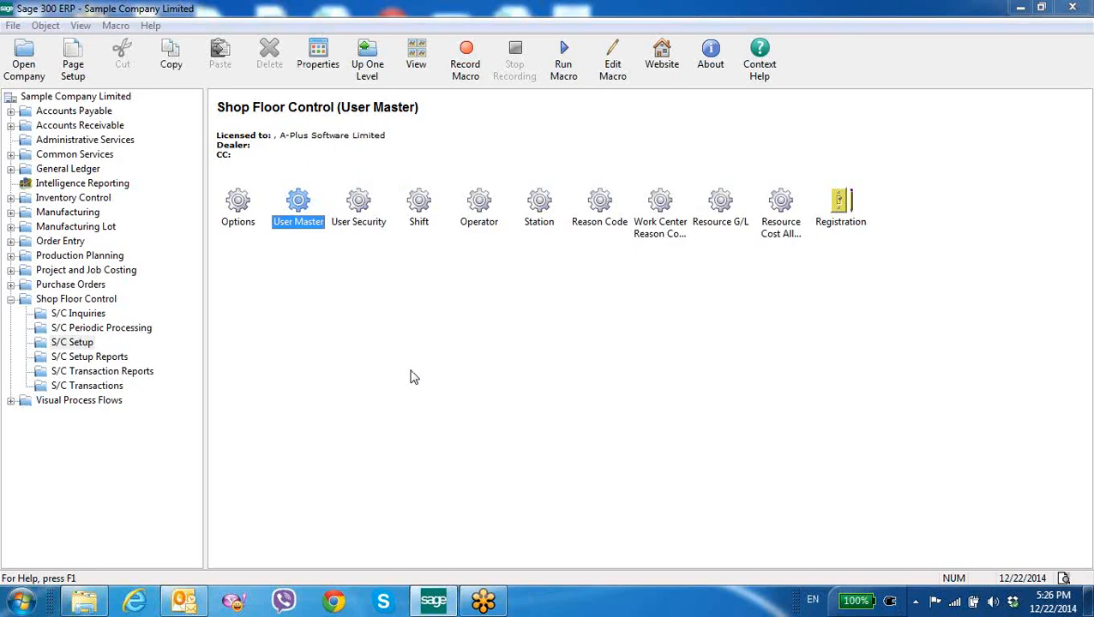
Open a new Shop Entry in Time Start mode and set the time entry to 17:15
{"action": "left_click", "coordinate": [101, 299]}
{"action": "double_click", "coordinate": [238, 225]}
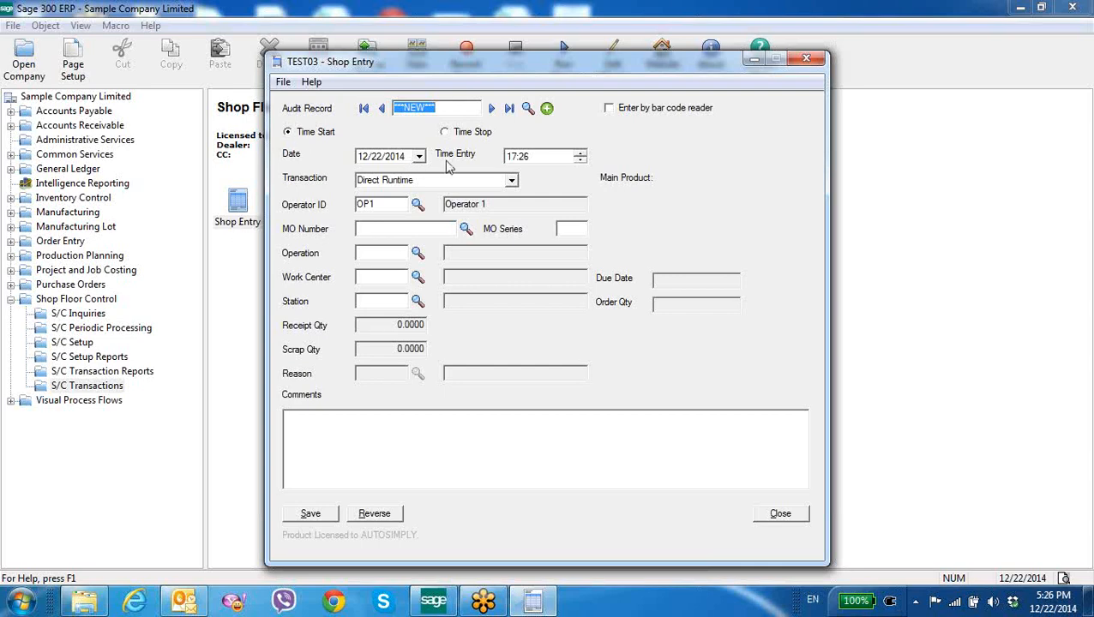
{"action": "left_click", "coordinate": [515, 160]}
{"action": "left_click", "coordinate": [526, 161]}
{"action": "type", "text": "15"}
Set the transaction to Direct Runtime, pick manufacturing order MO00000003 from the finder, and save the time start
{"action": "left_click", "coordinate": [509, 183]}
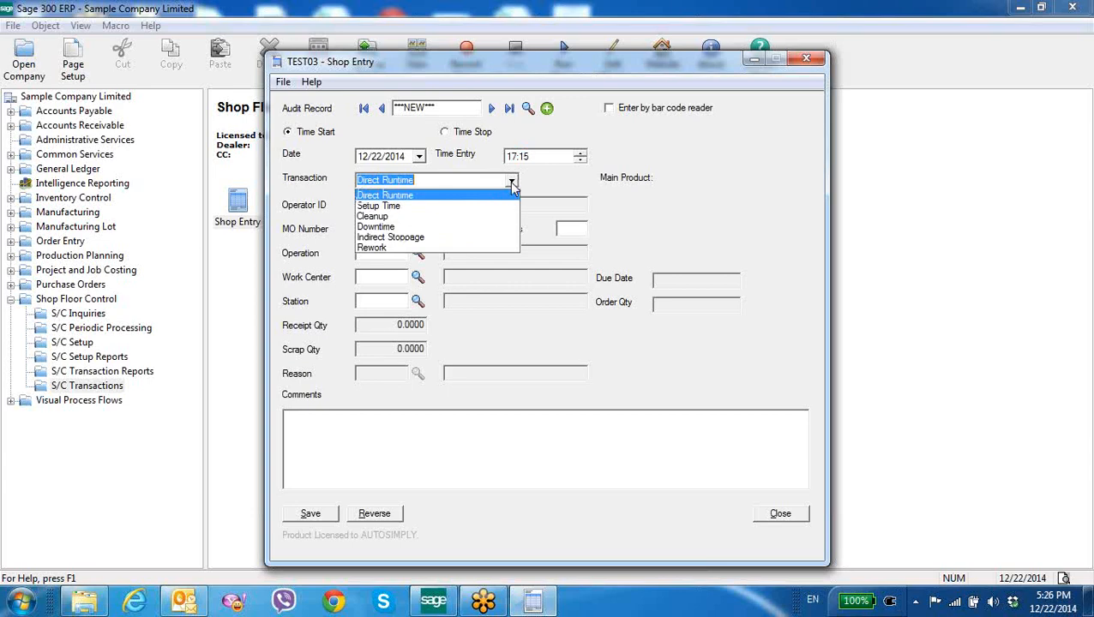
{"action": "left_click", "coordinate": [393, 198]}
{"action": "left_click", "coordinate": [419, 229]}
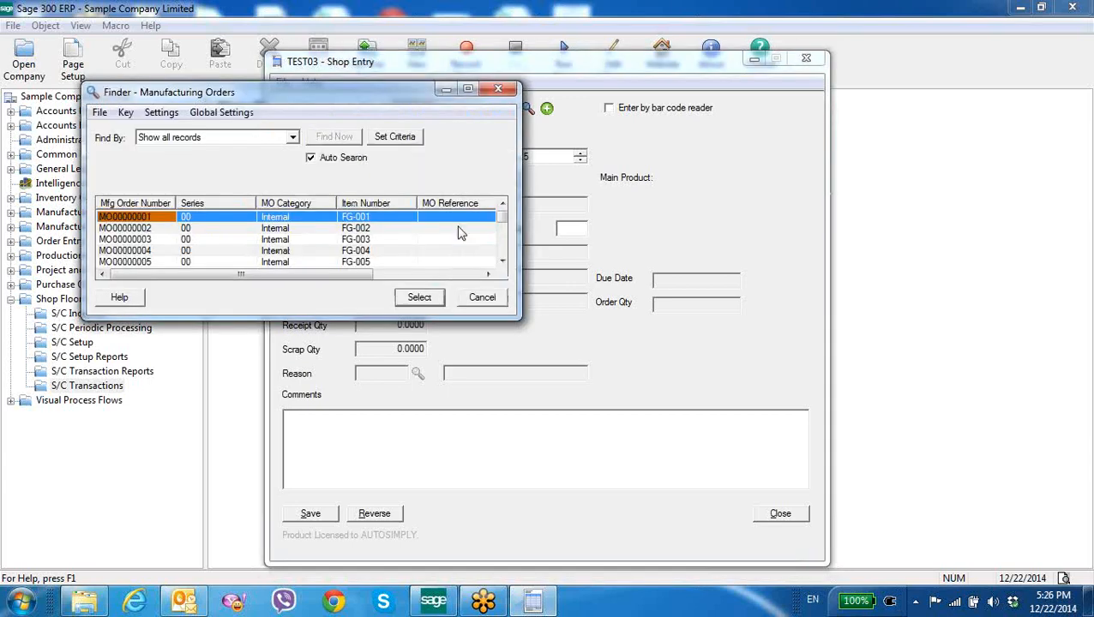
{"action": "double_click", "coordinate": [161, 239]}
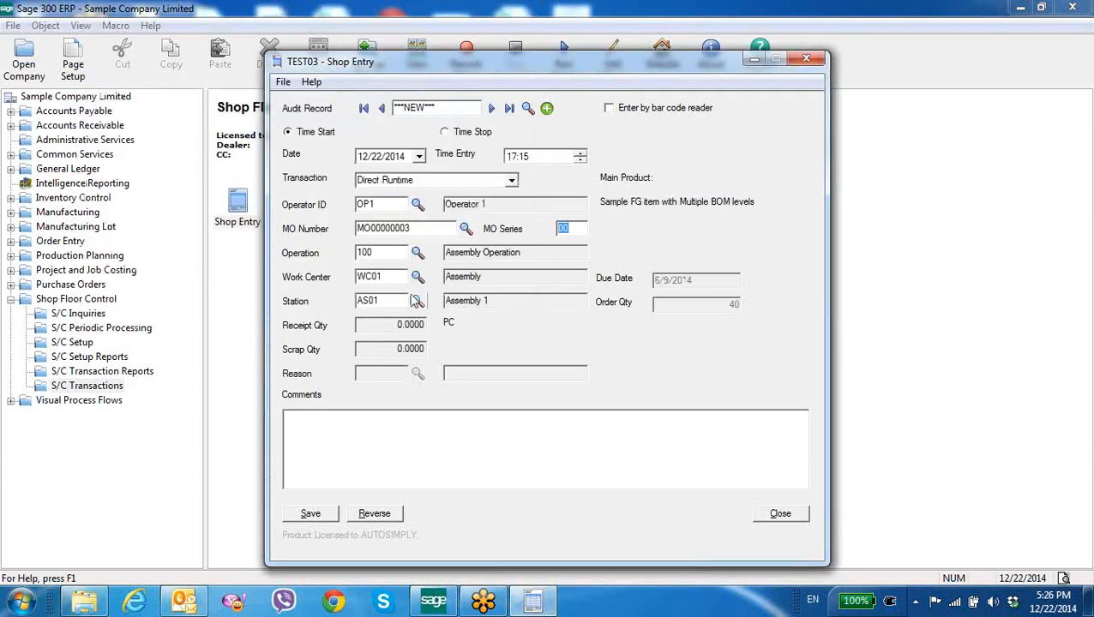
{"action": "left_click", "coordinate": [316, 515]}
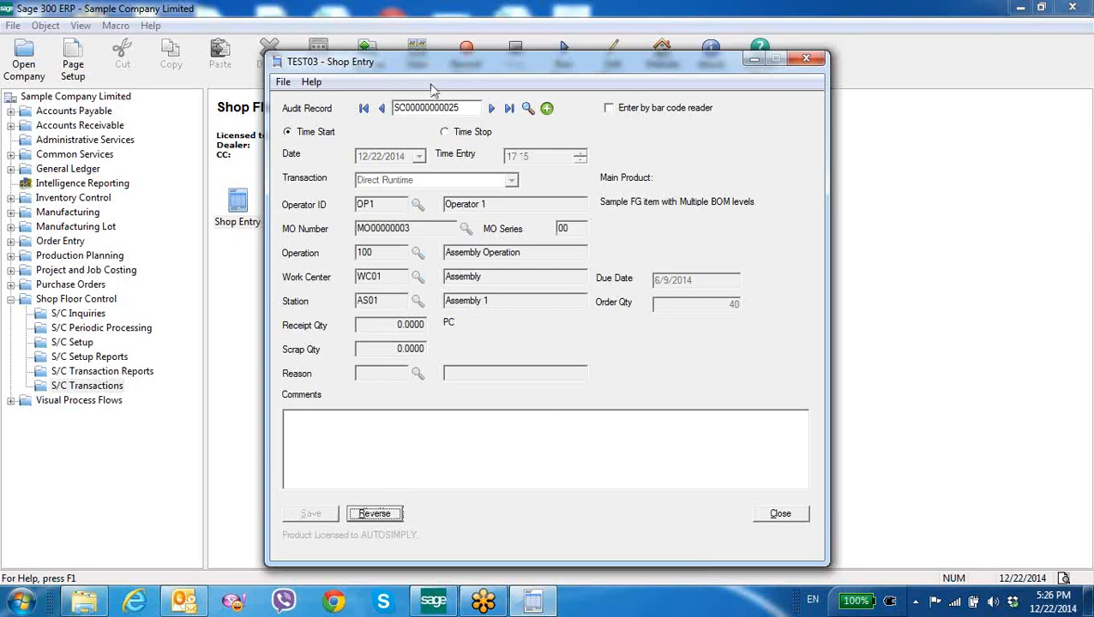
Switch the entry to Time Stop, set the receipt quantity to 2, save, and close Shop Entry
{"action": "left_click", "coordinate": [460, 133]}
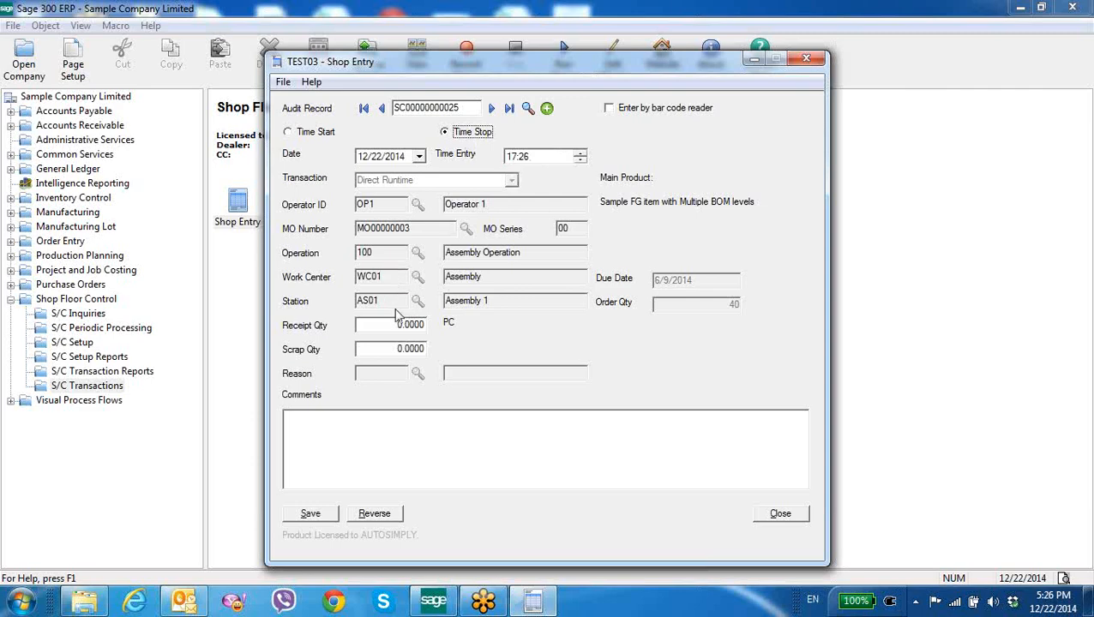
{"action": "left_click_drag", "start_coordinate": [395, 325], "coordinate": [470, 336]}
{"action": "type", "text": "2"}
{"action": "left_click", "coordinate": [308, 516]}
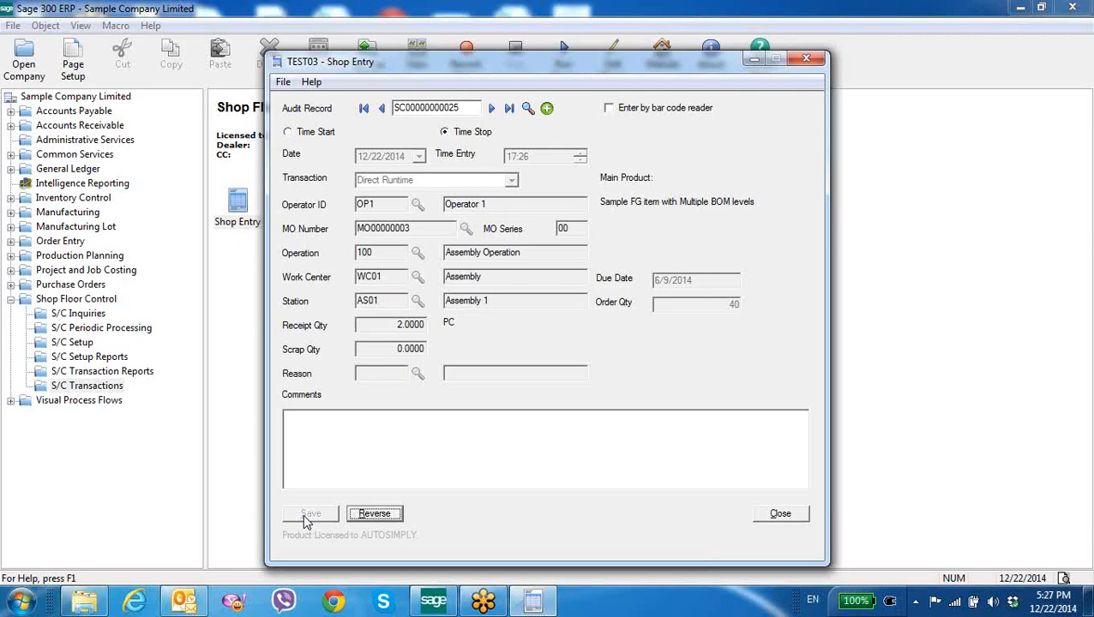
{"action": "left_click", "coordinate": [779, 515]}
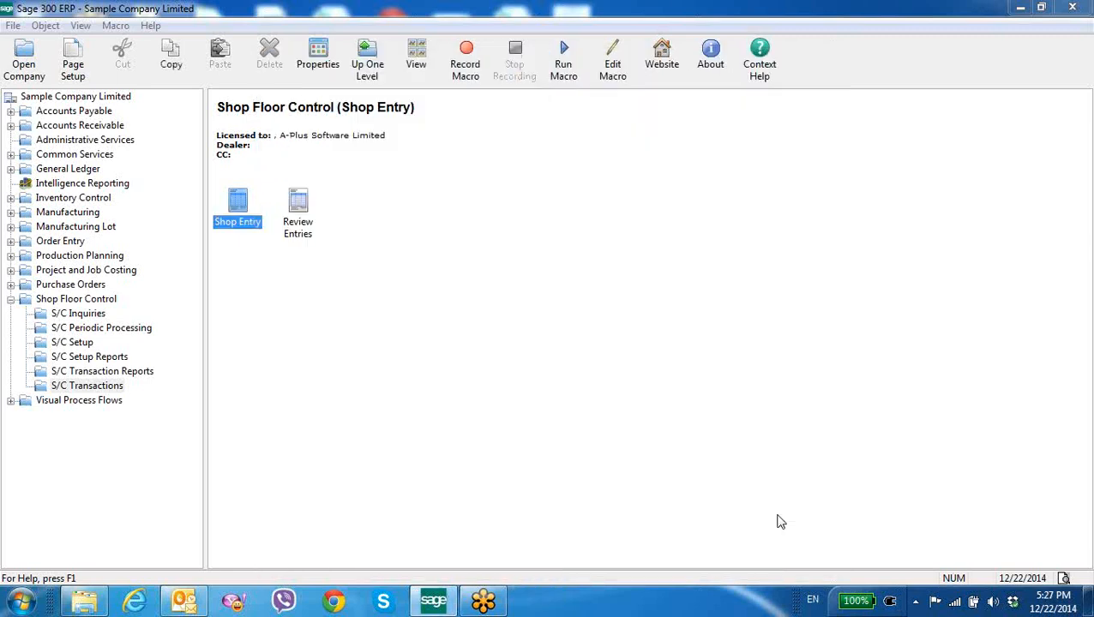
Open Review Entries for operator OP1, list the entries, and view the details of the latest audit record
{"action": "double_click", "coordinate": [299, 206]}
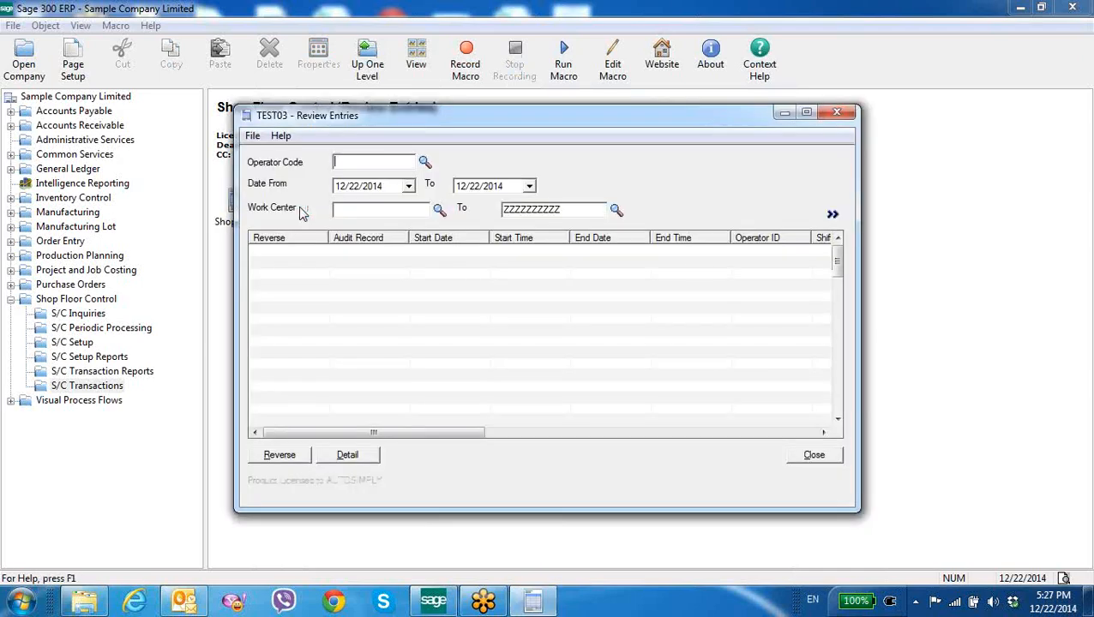
{"action": "left_click", "coordinate": [424, 162]}
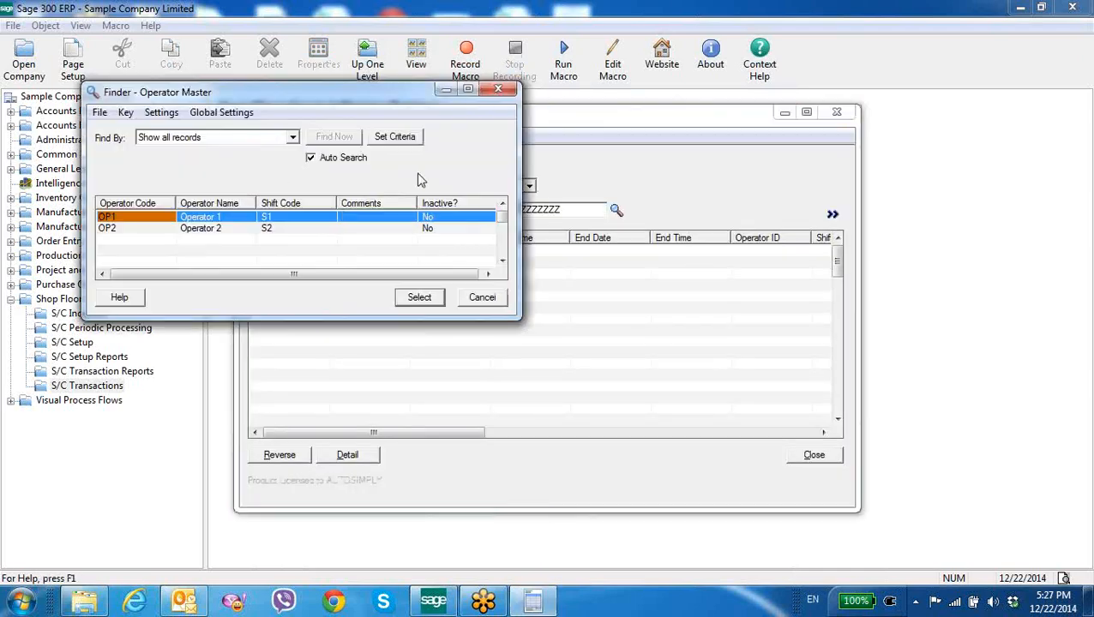
{"action": "double_click", "coordinate": [247, 218]}
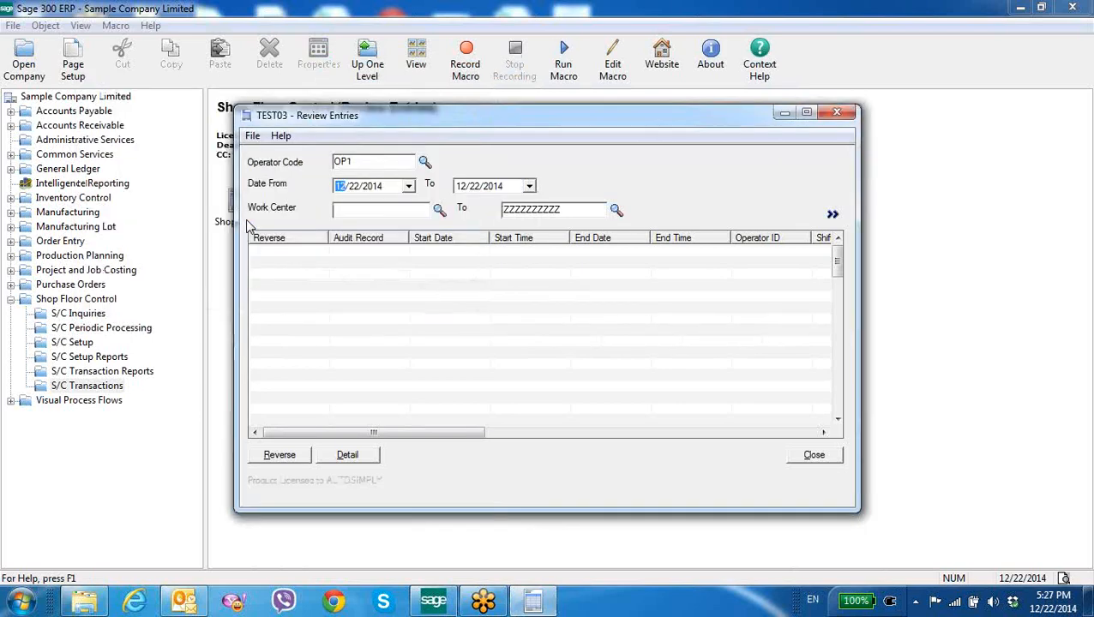
{"action": "left_click", "coordinate": [832, 215]}
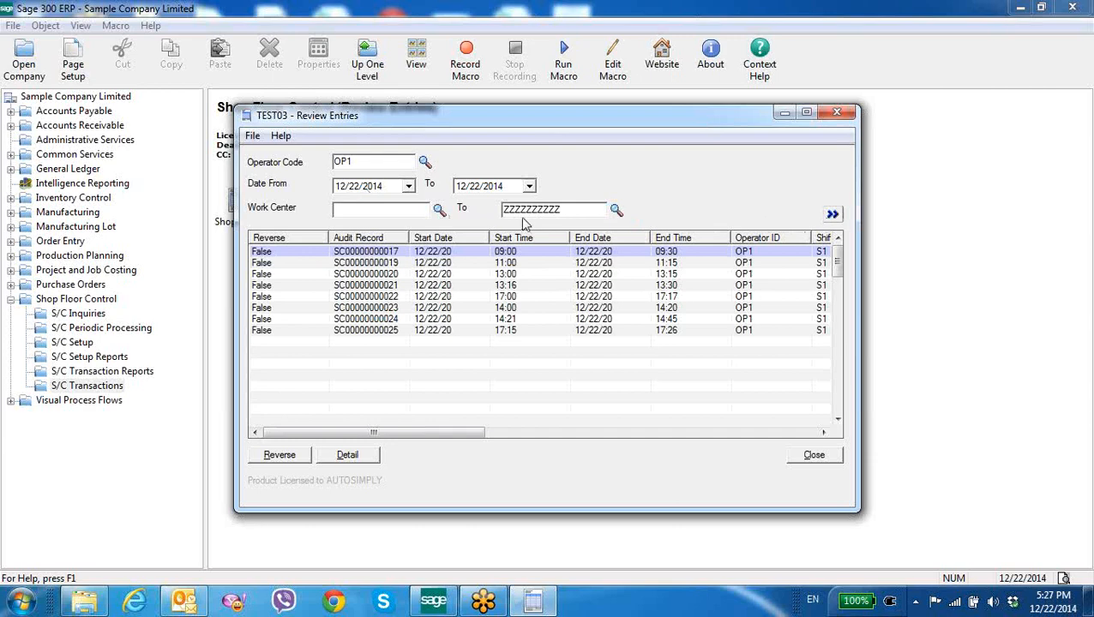
{"action": "left_click", "coordinate": [375, 331]}
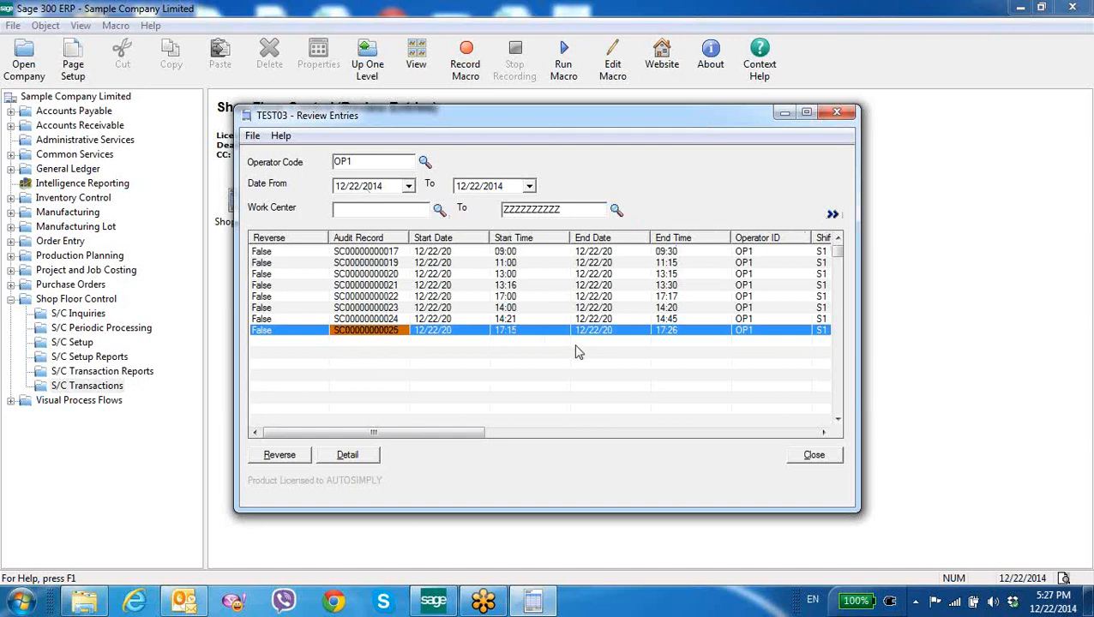
{"action": "left_click", "coordinate": [367, 461]}
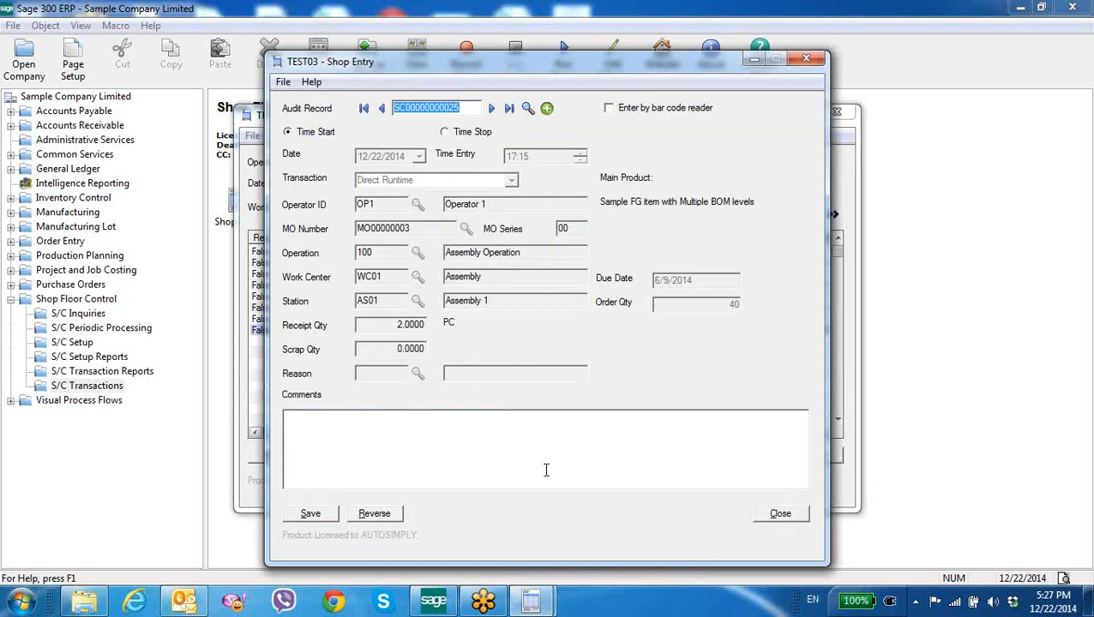
{"action": "left_click", "coordinate": [777, 518]}
{"action": "left_click", "coordinate": [288, 334]}
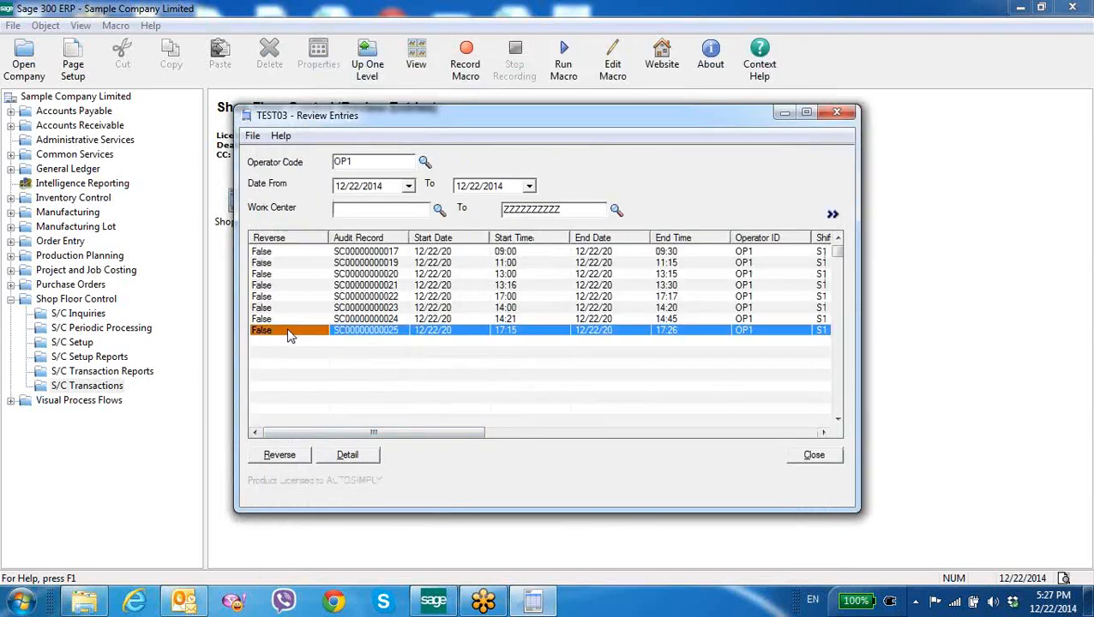
{"action": "left_click", "coordinate": [280, 455]}
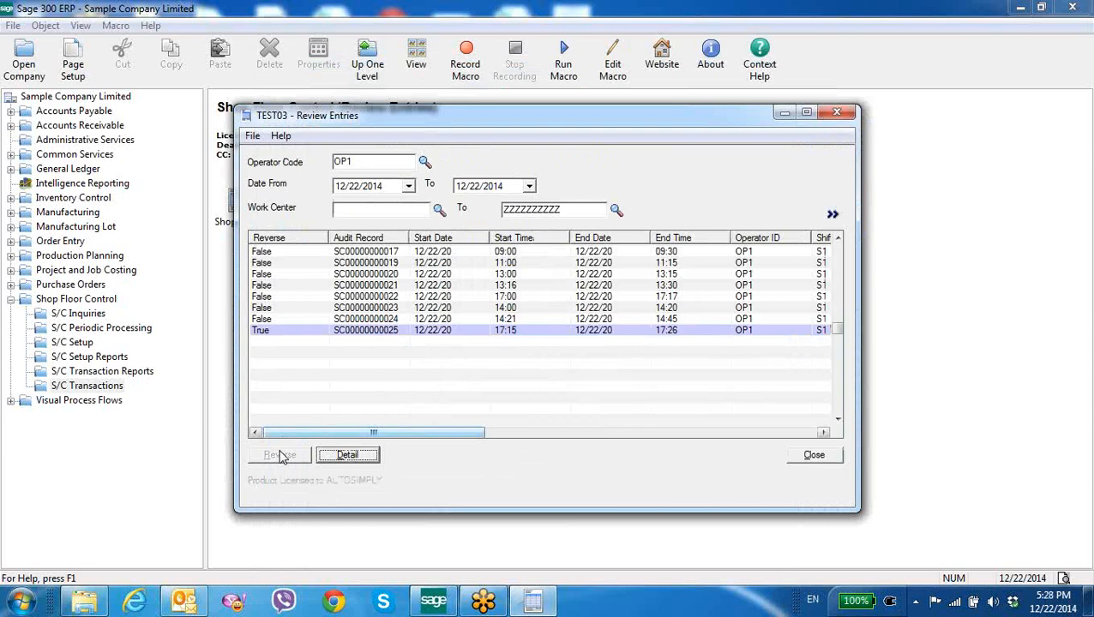
{"action": "left_click", "coordinate": [809, 458]}
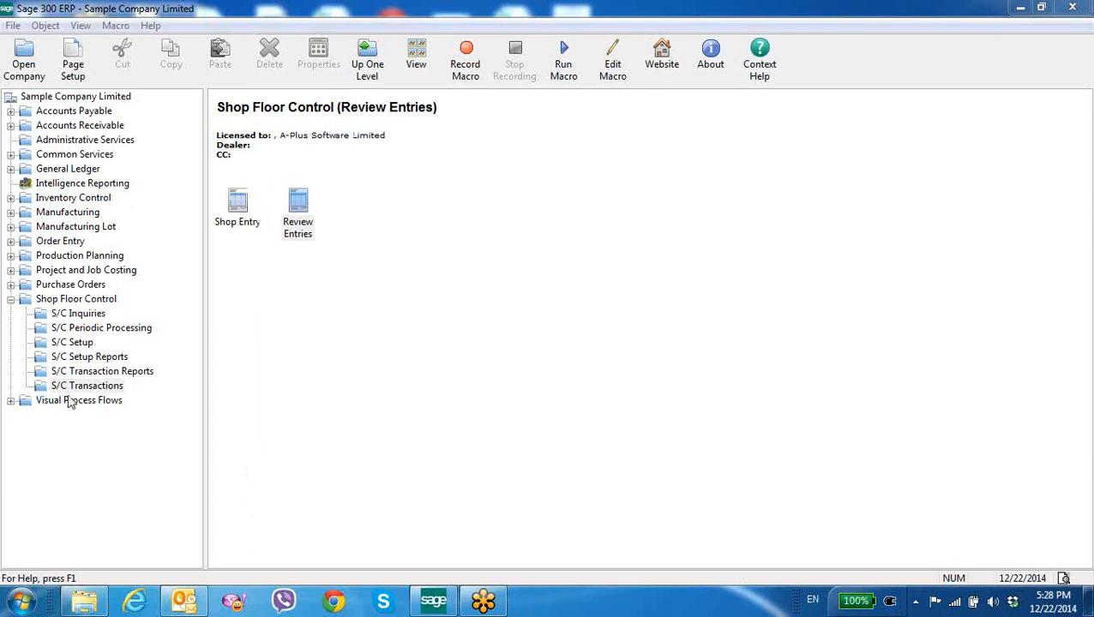
Open MO Operation Query from S/C Inquiries and load manufacturing order MO00000003 from the finder
{"action": "left_click", "coordinate": [94, 299]}
{"action": "left_click", "coordinate": [300, 211]}
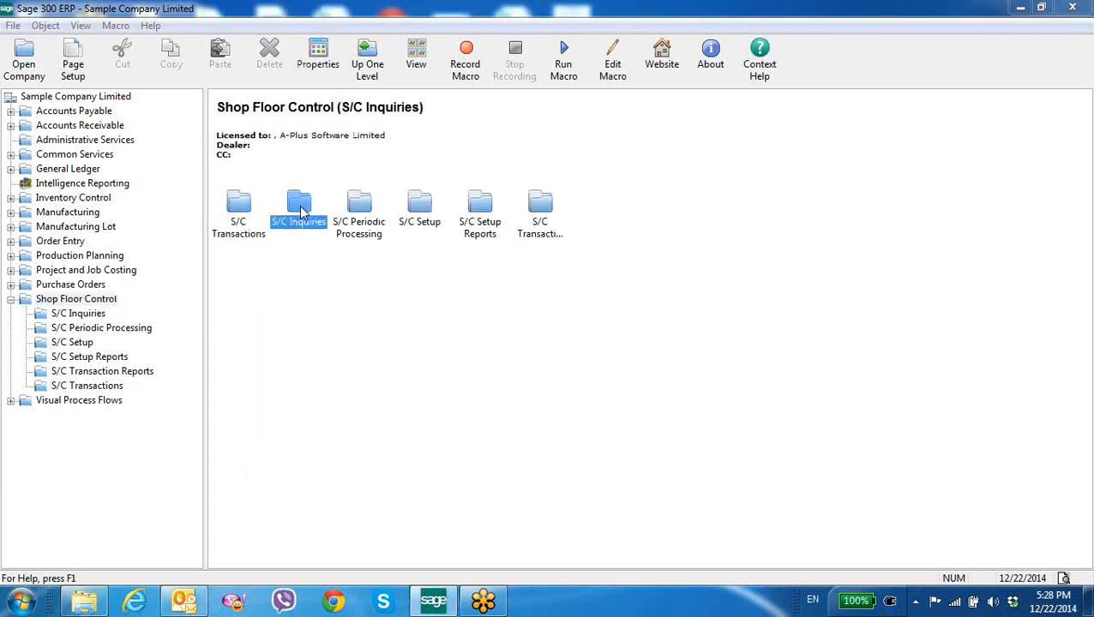
{"action": "double_click", "coordinate": [300, 211]}
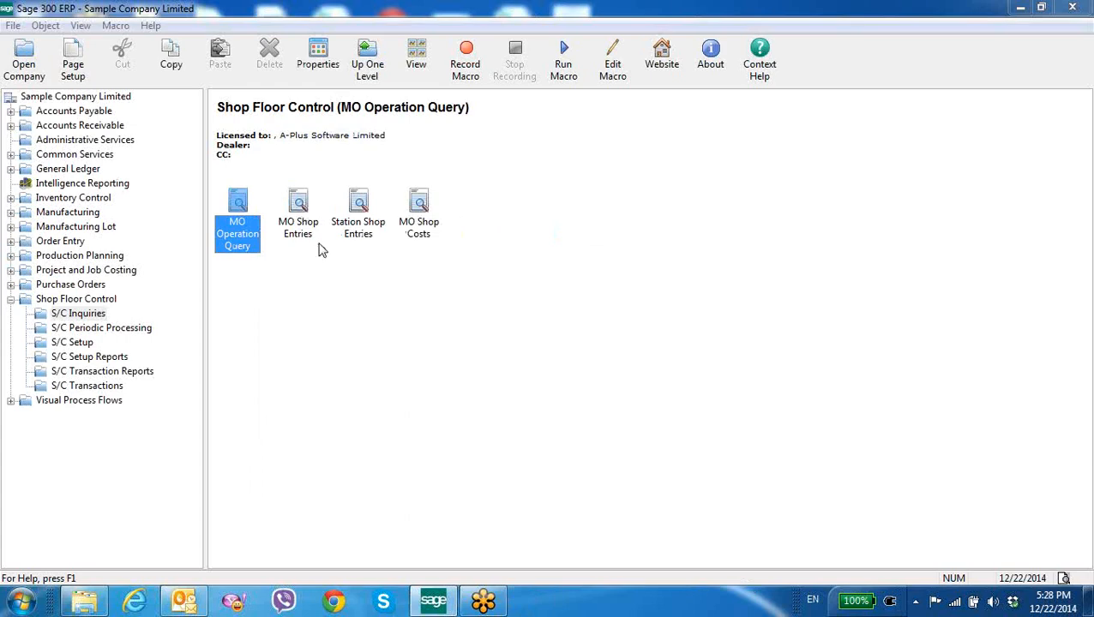
{"action": "double_click", "coordinate": [251, 240]}
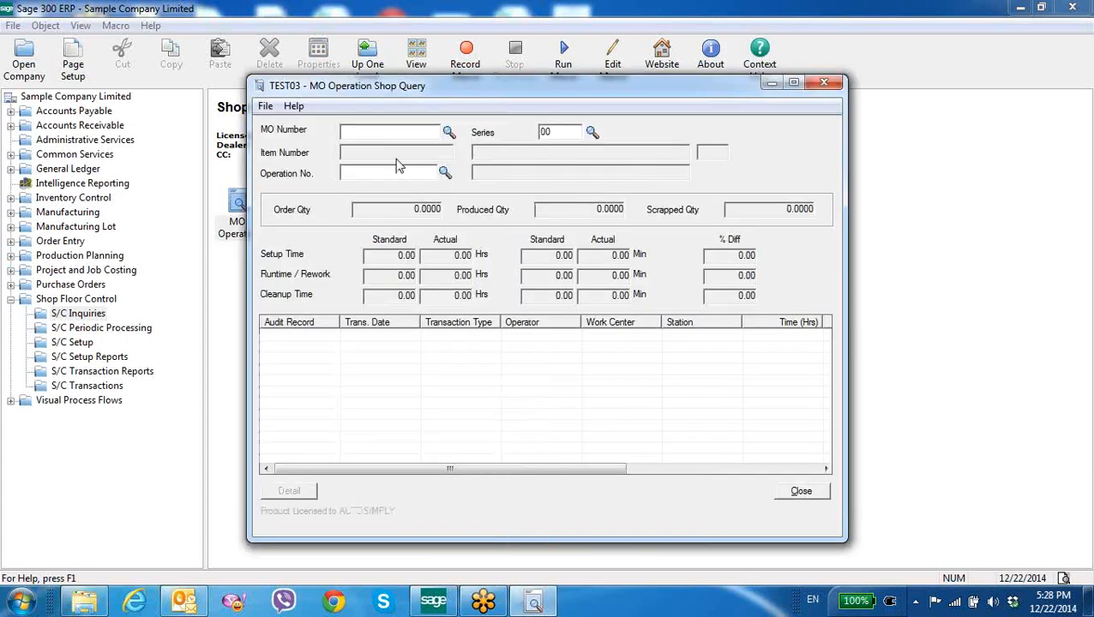
{"action": "left_click", "coordinate": [448, 132]}
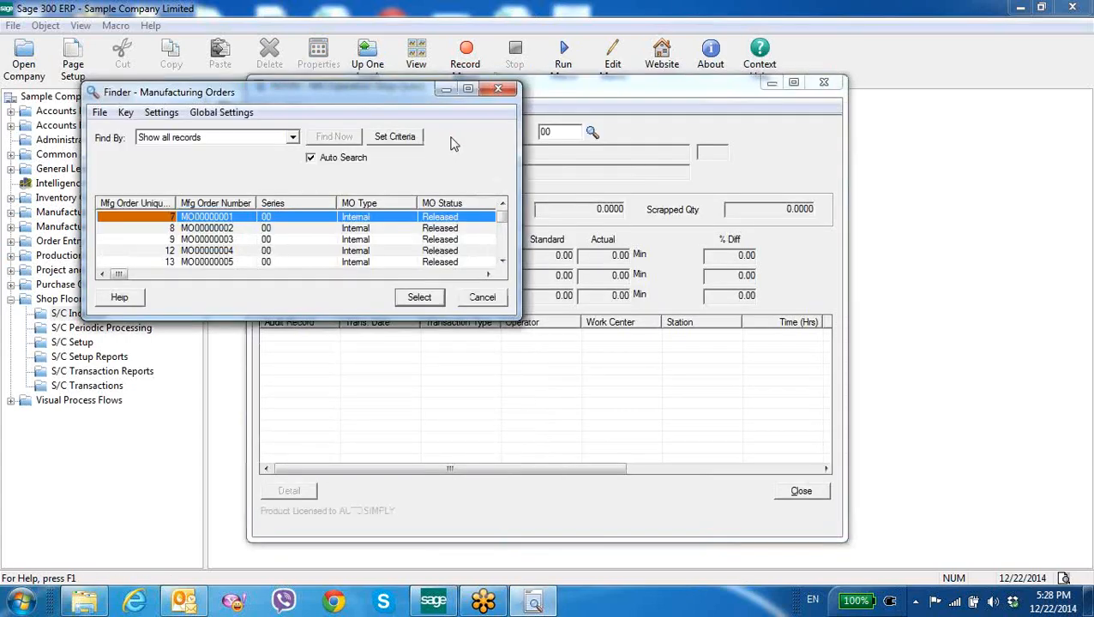
{"action": "double_click", "coordinate": [230, 241]}
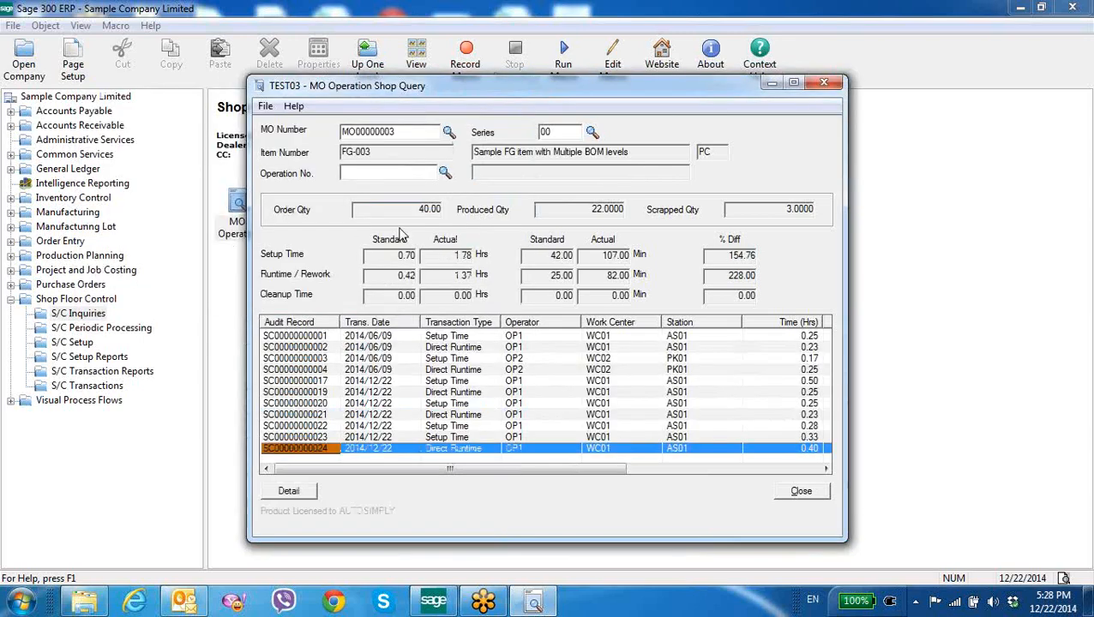
Narrow the query to operation 100, browse its audit records, and close the query window
{"action": "left_click", "coordinate": [444, 173]}
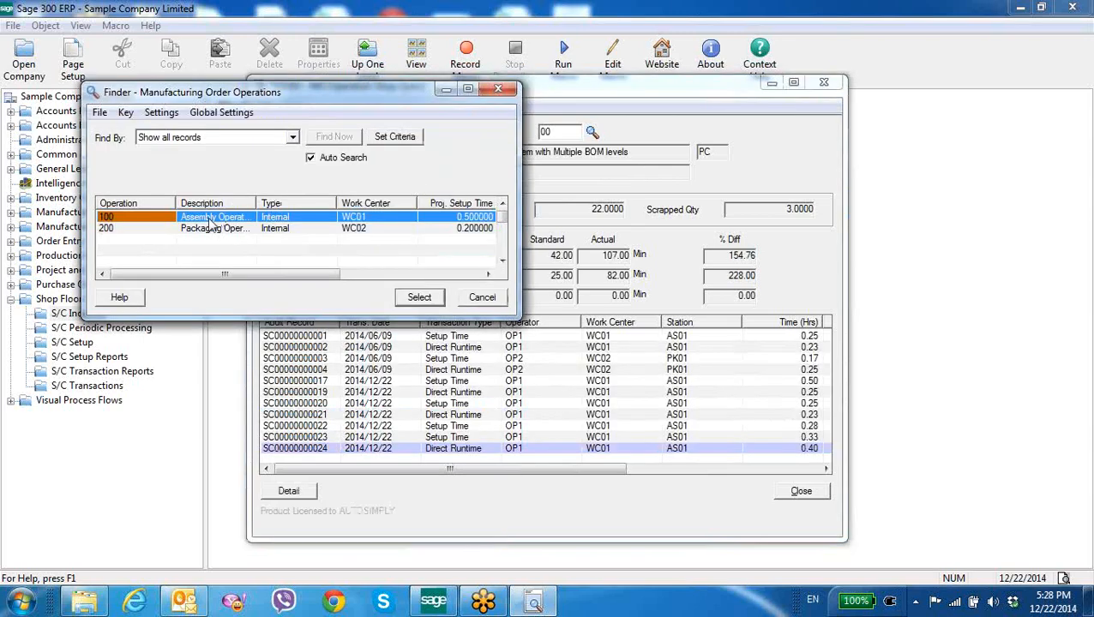
{"action": "double_click", "coordinate": [211, 222]}
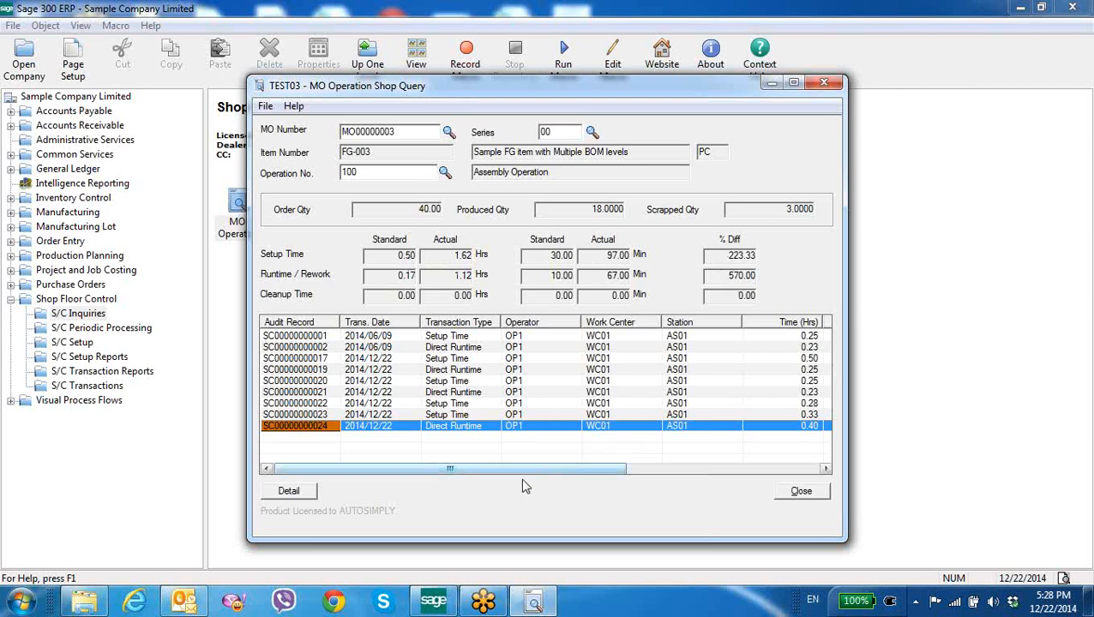
{"action": "mouse_move", "coordinate": [523, 470]}
{"action": "left_mouse_down"}
{"action": "mouse_move", "coordinate": [551, 470]}
{"action": "mouse_move", "coordinate": [503, 473]}
{"action": "left_mouse_up"}
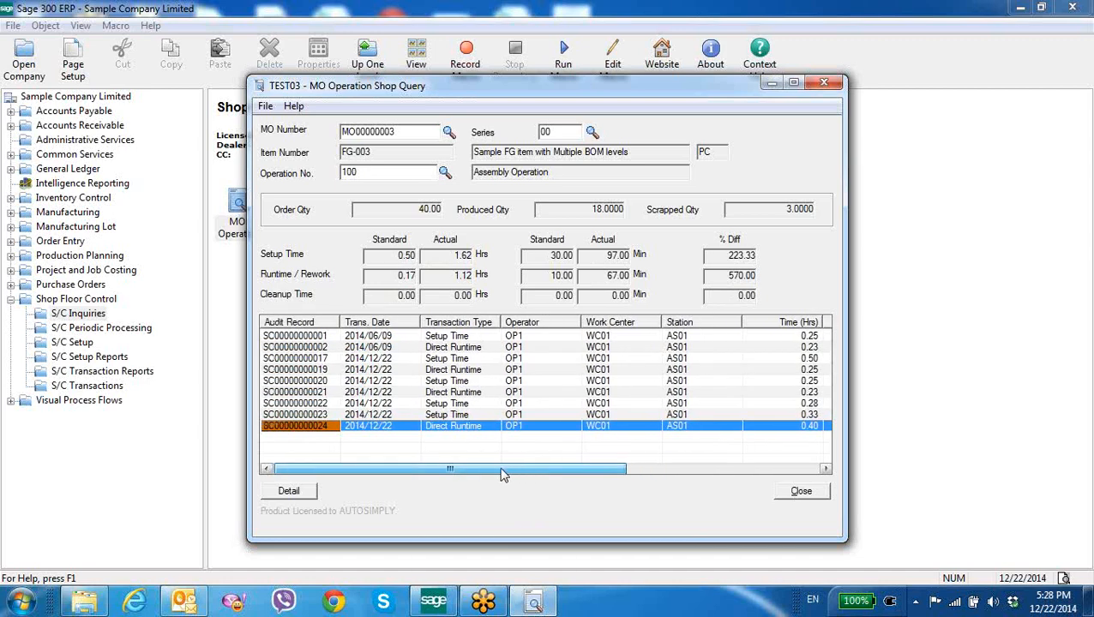
{"action": "left_click", "coordinate": [425, 384]}
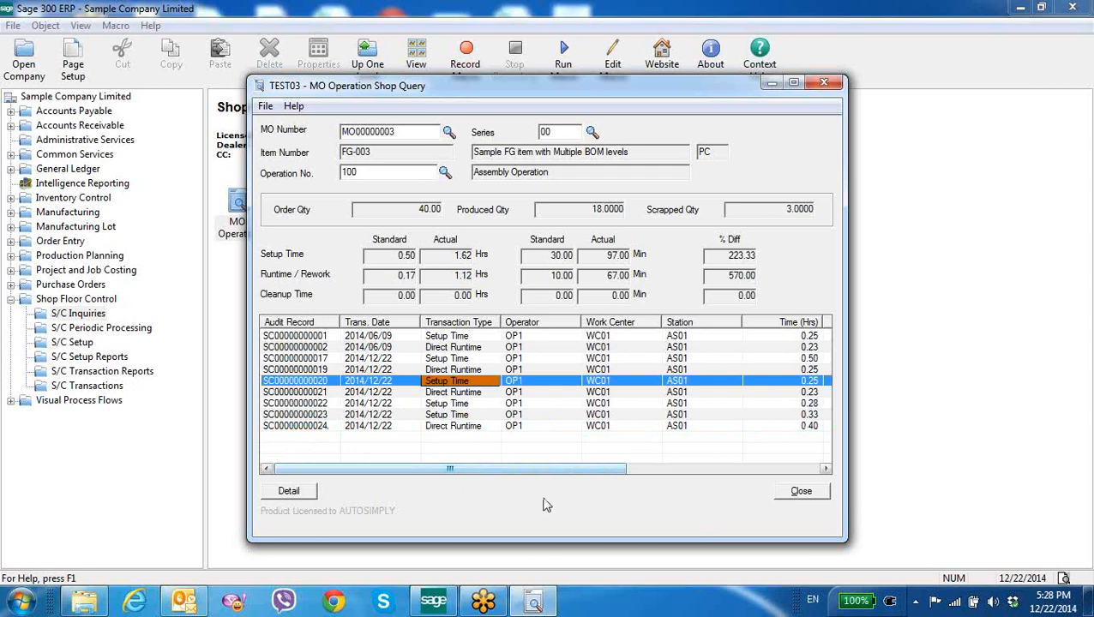
{"action": "left_click", "coordinate": [793, 496]}
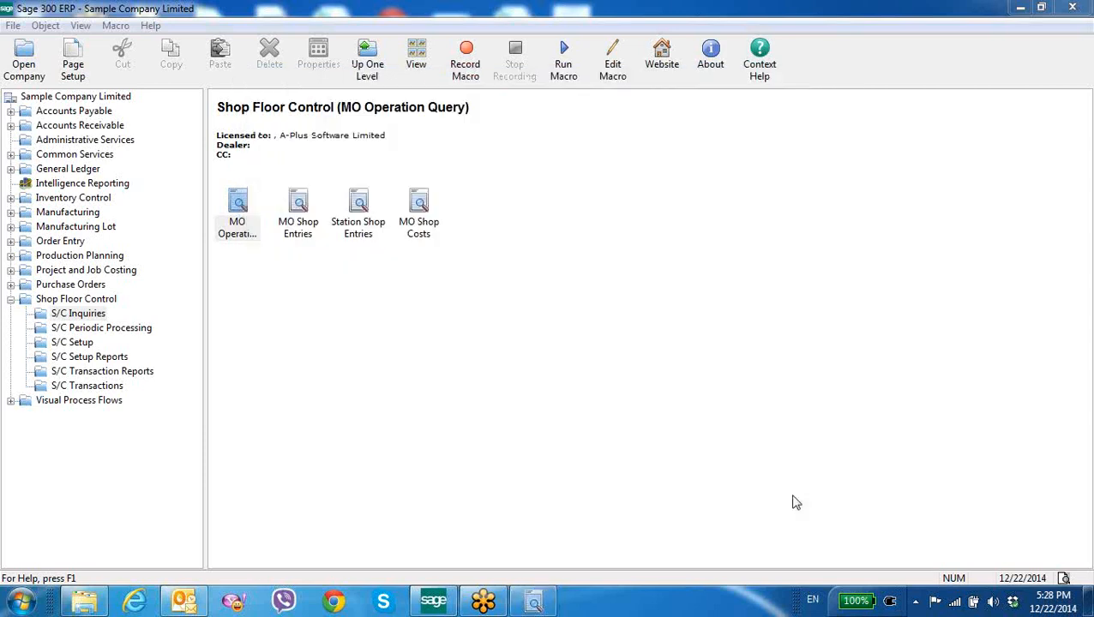
Open Station Shop Entries, advance to station AS01, list its entries for 12/22/2014, and close the window
{"action": "double_click", "coordinate": [361, 234]}
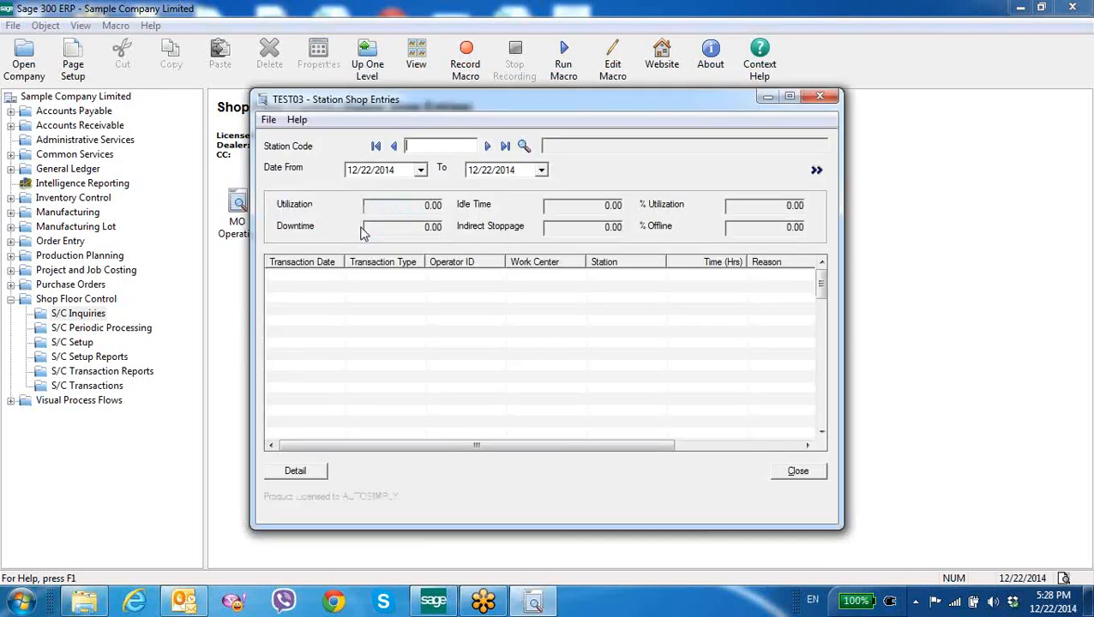
{"action": "left_click", "coordinate": [487, 145]}
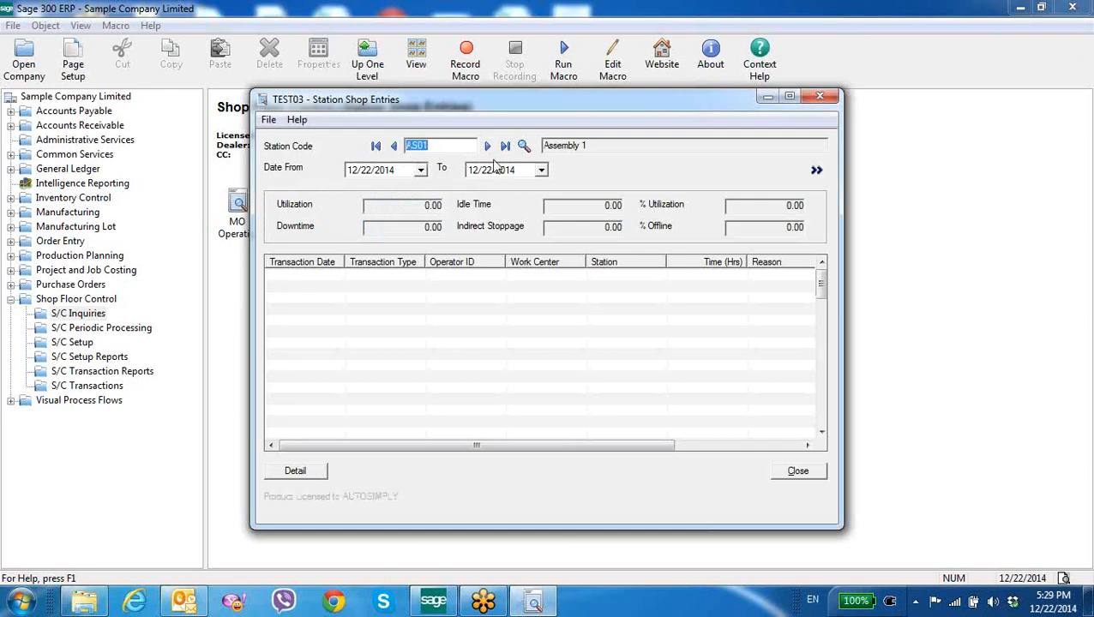
{"action": "left_click", "coordinate": [816, 170]}
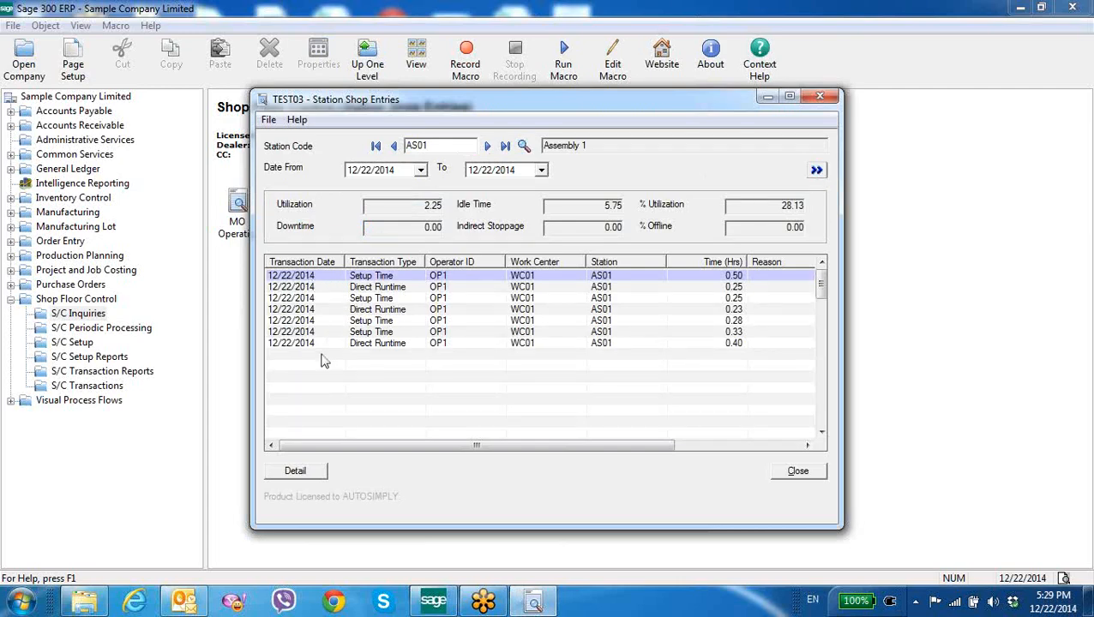
{"action": "left_click", "coordinate": [435, 343]}
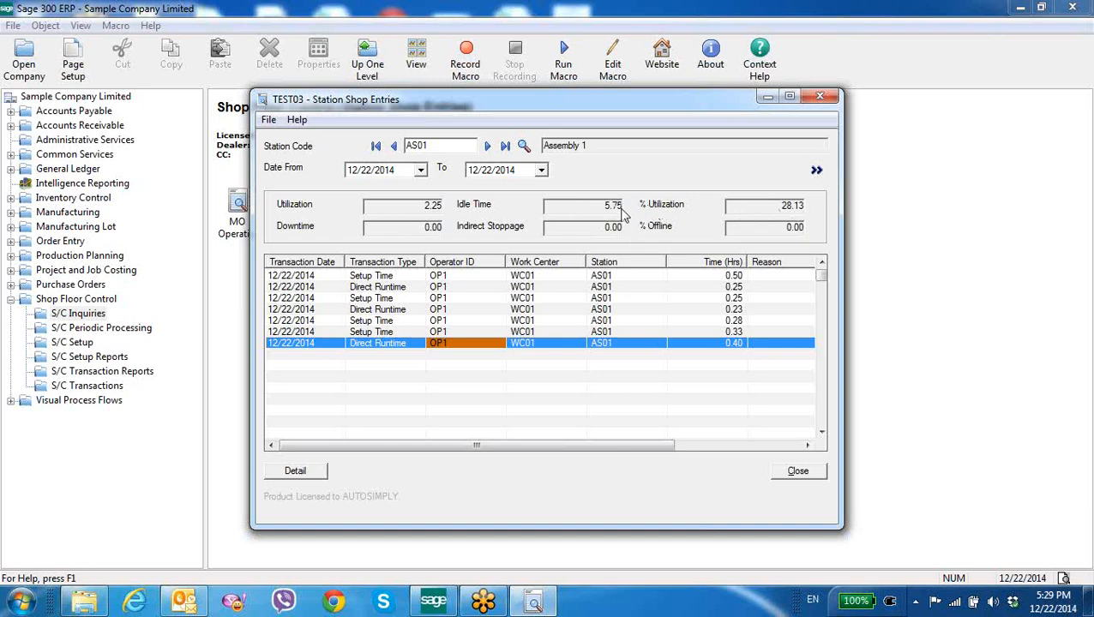
{"action": "left_click", "coordinate": [803, 472]}
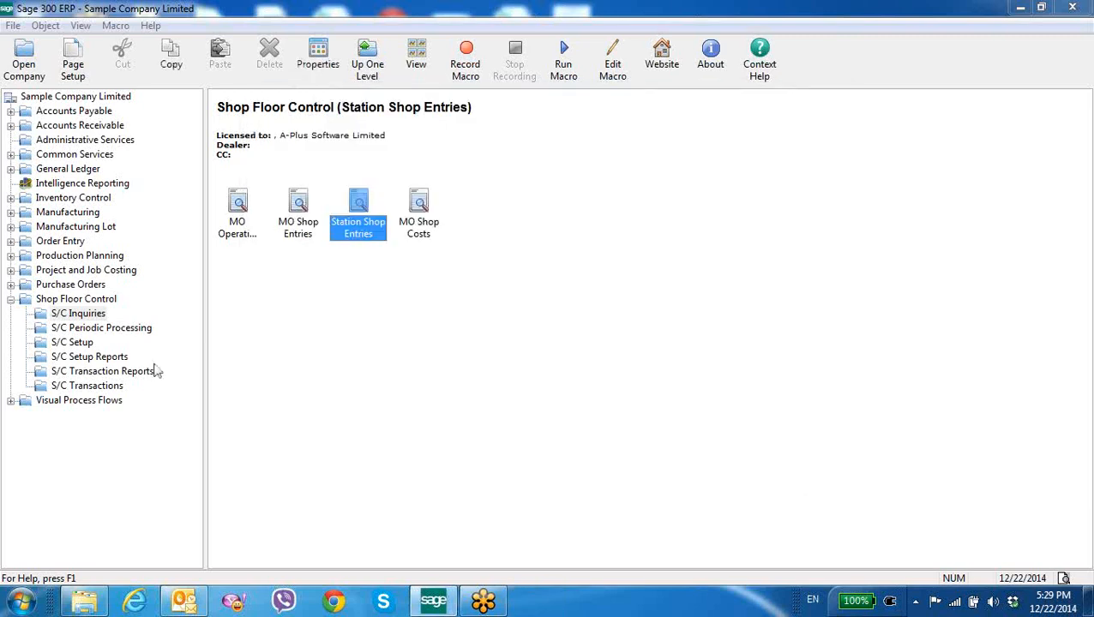
Open Shop Cost Allocation from S/C Periodic Processing and pick resource code DL01 from the finder
{"action": "left_click", "coordinate": [103, 331]}
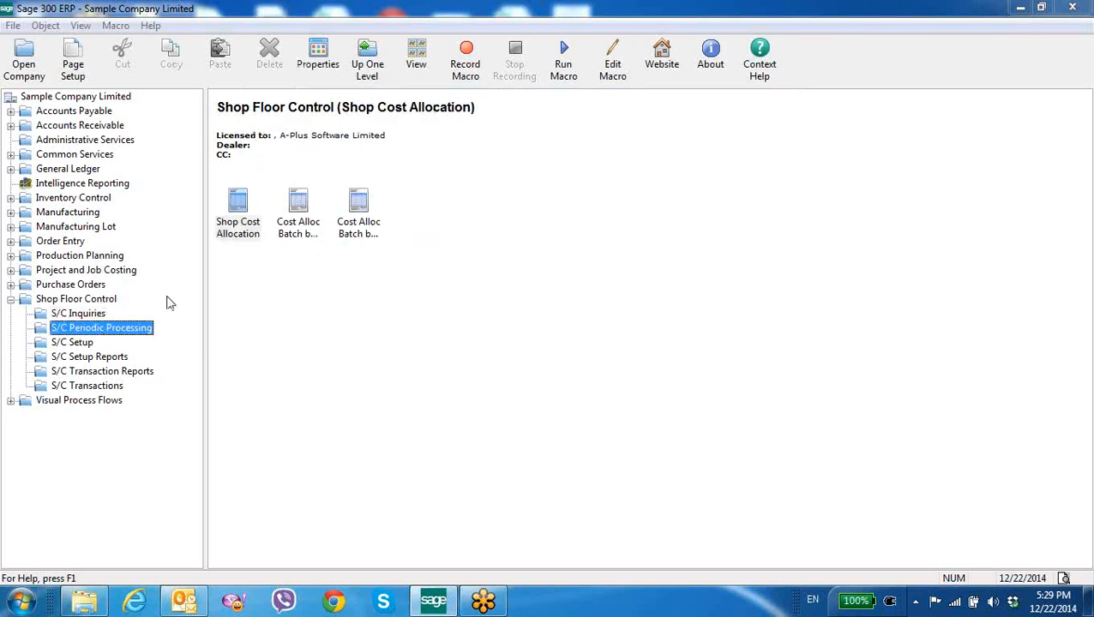
{"action": "double_click", "coordinate": [231, 241]}
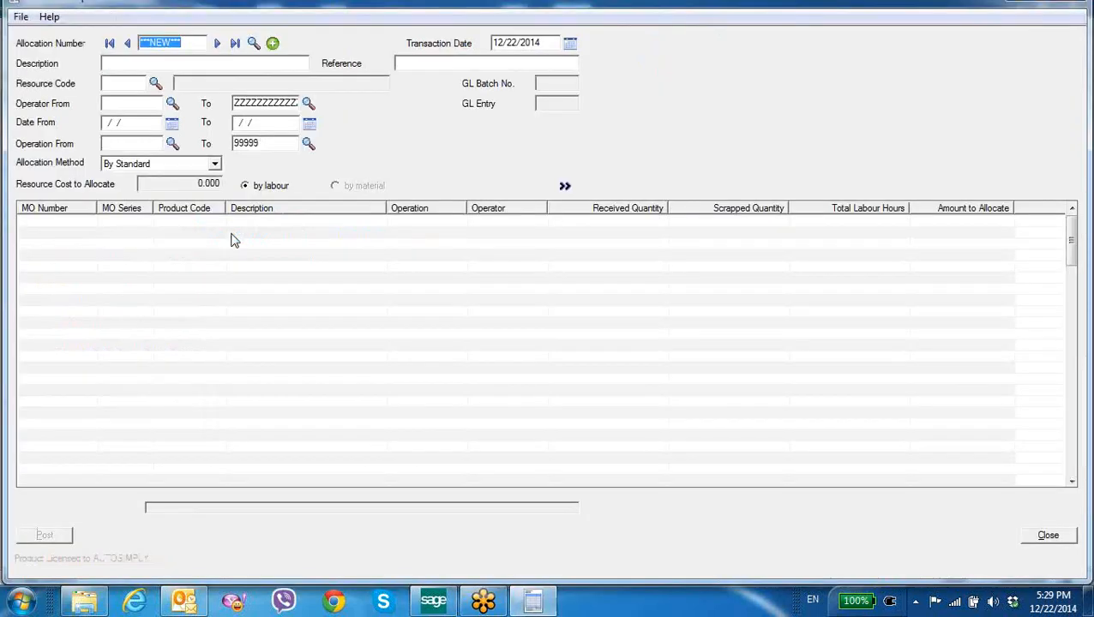
{"action": "left_click", "coordinate": [155, 83]}
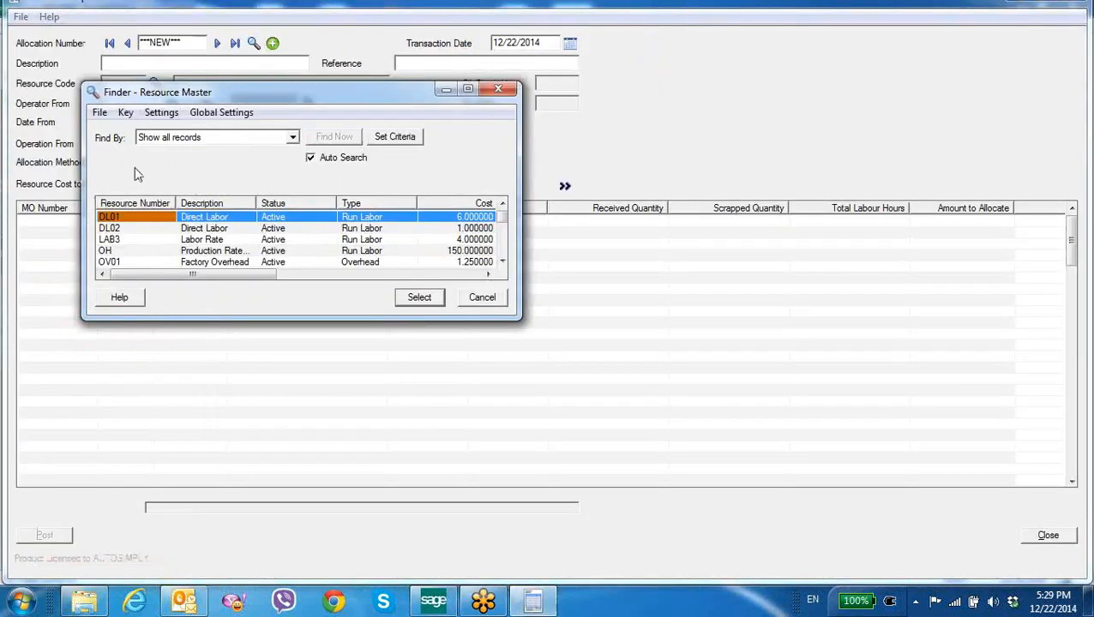
{"action": "double_click", "coordinate": [133, 220]}
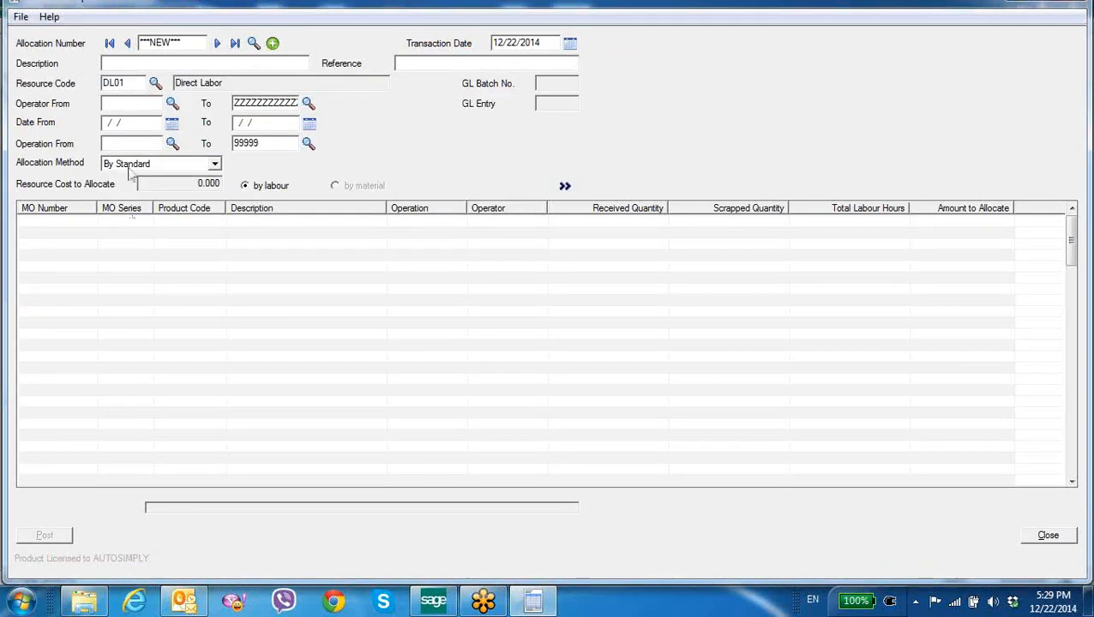
Set the allocation date range from 12/22/2014 to 12/22/2014 and load the matching MO lines
{"action": "left_click", "coordinate": [171, 123]}
{"action": "left_click", "coordinate": [134, 212]}
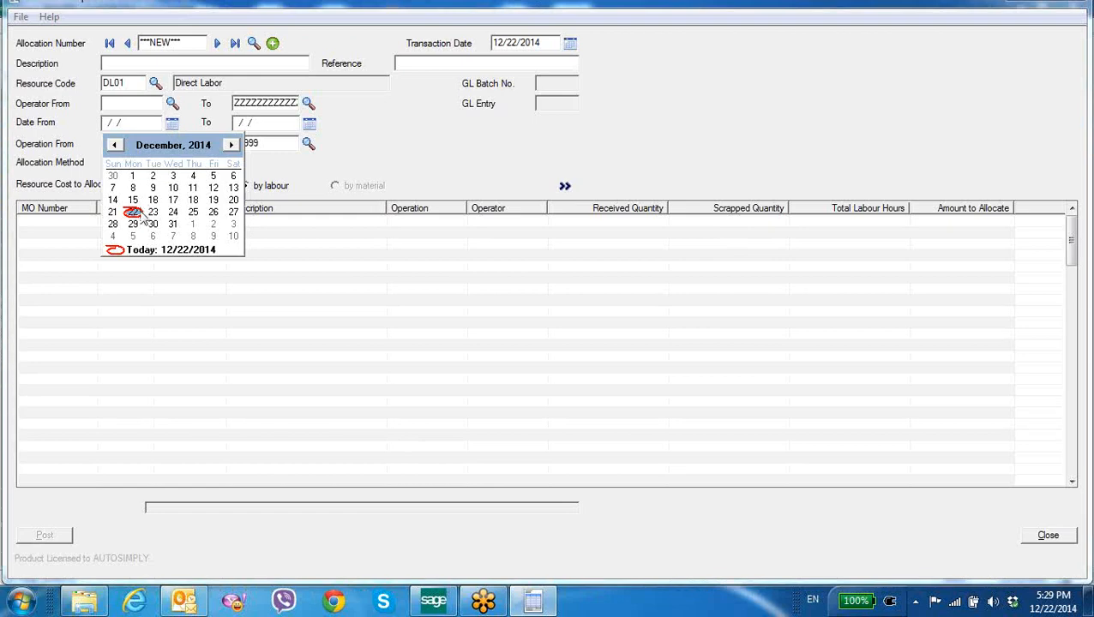
{"action": "left_click", "coordinate": [309, 123]}
{"action": "left_click", "coordinate": [264, 212]}
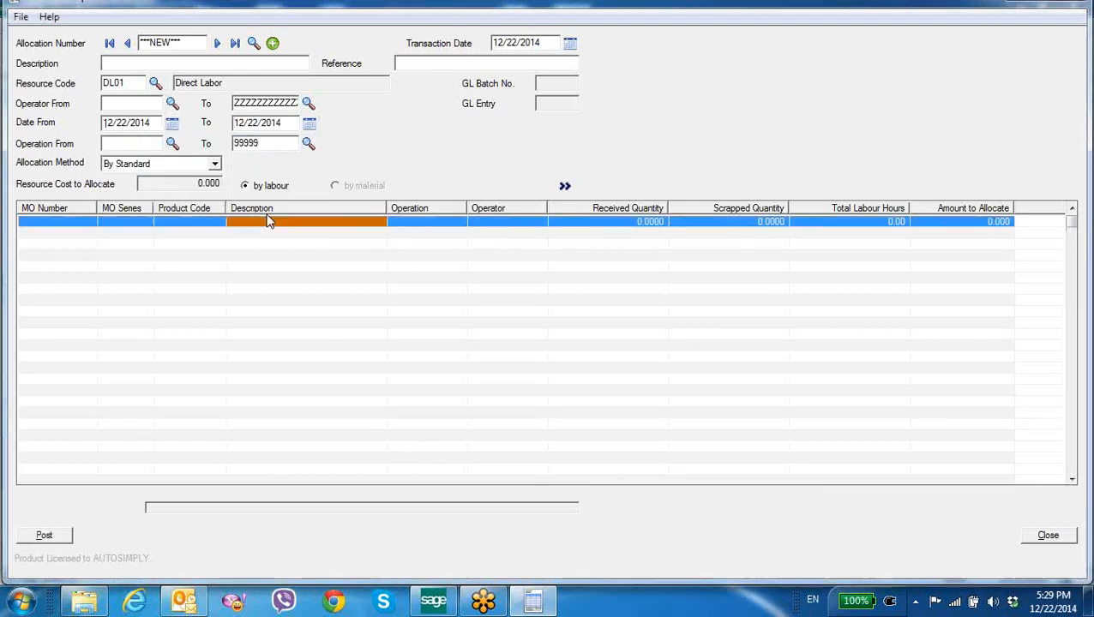
{"action": "left_click", "coordinate": [565, 186]}
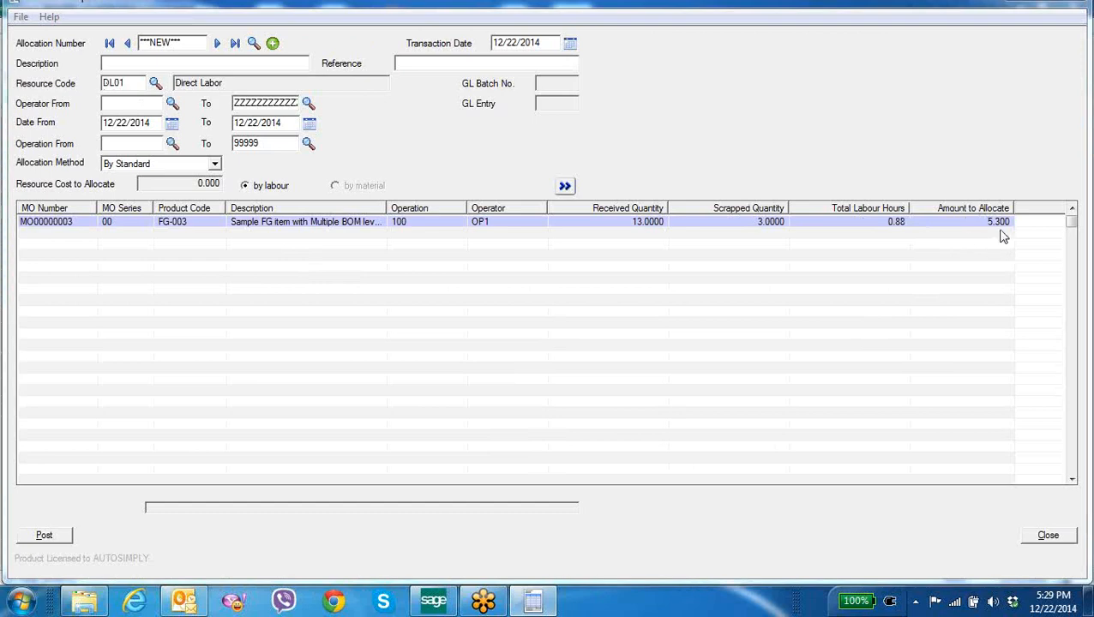
Change the From date to 12/01/2014, reload the allocation lines, and close Shop Cost Allocation without posting
{"action": "left_click", "coordinate": [172, 122]}
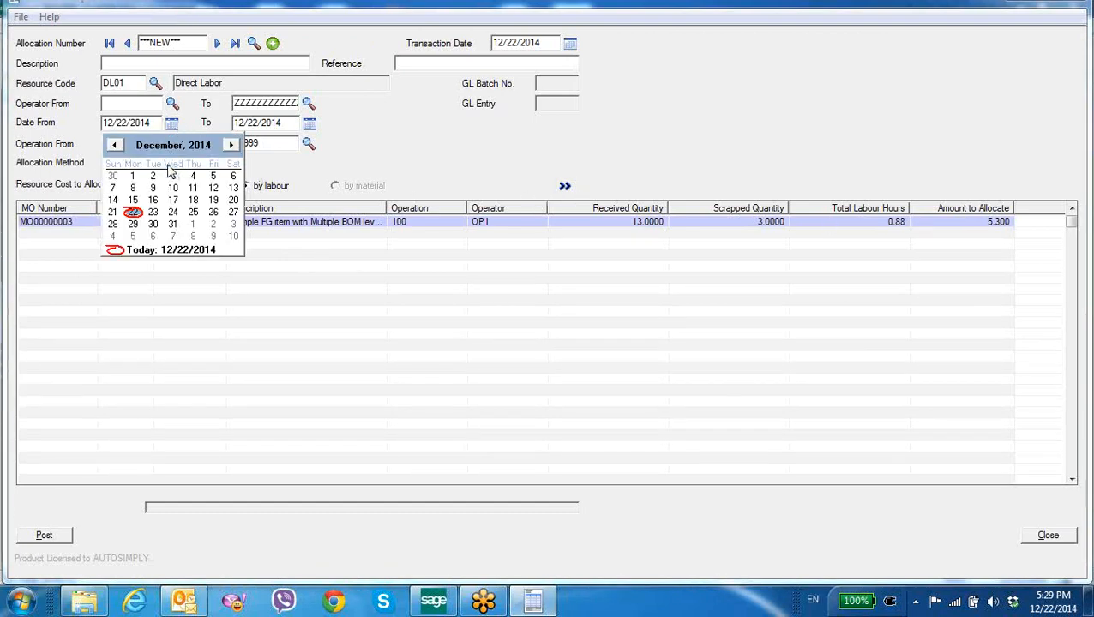
{"action": "left_click", "coordinate": [133, 176]}
{"action": "left_click", "coordinate": [565, 187]}
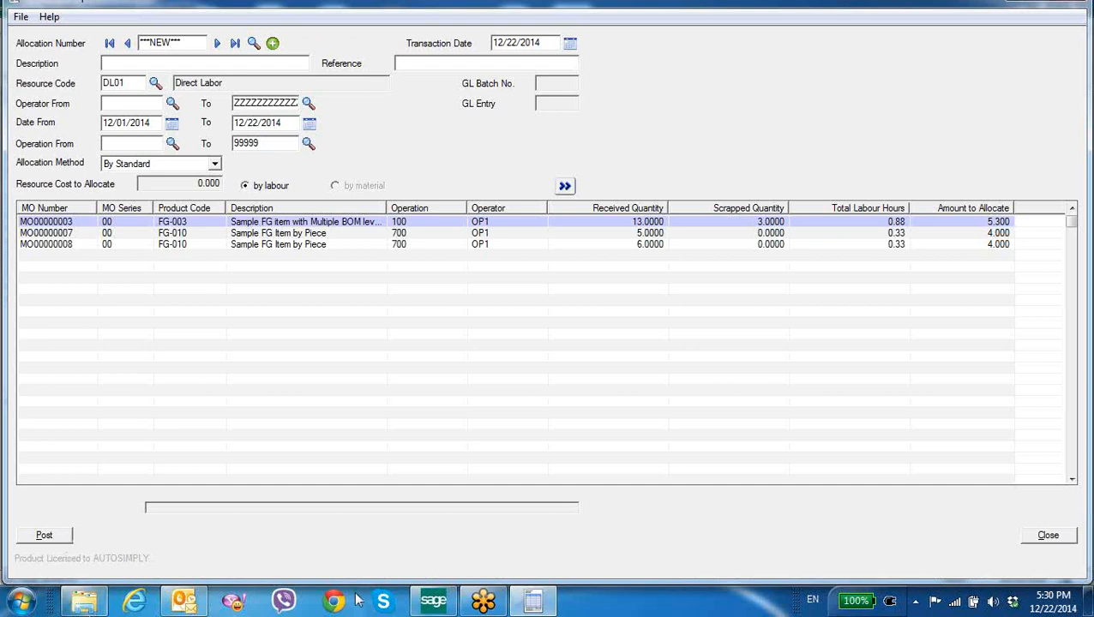
{"action": "left_click", "coordinate": [1046, 537]}
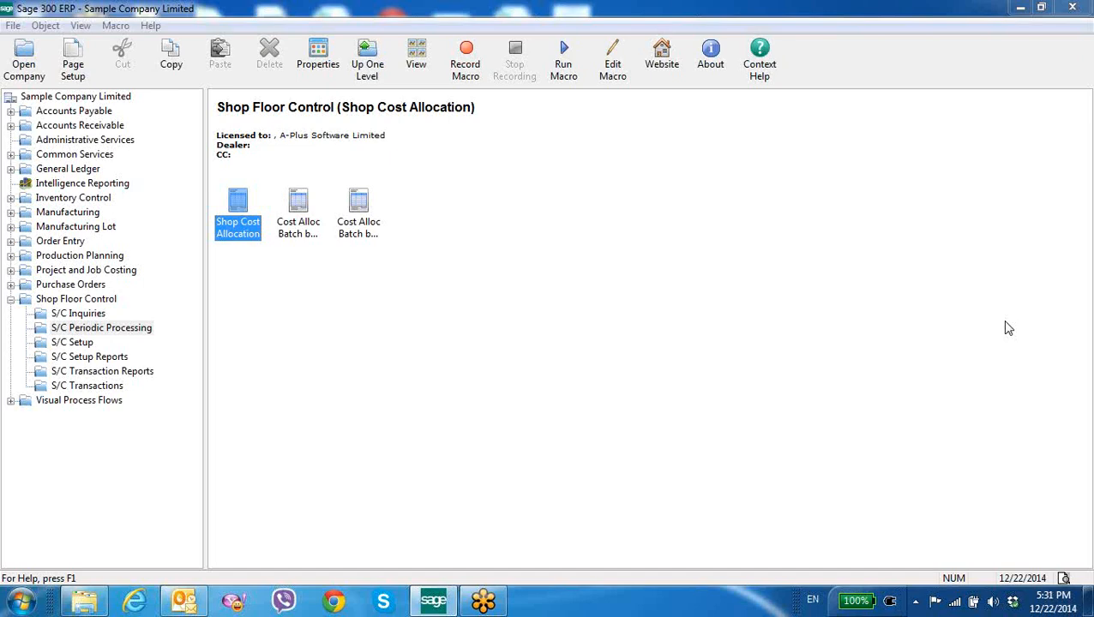
{"action": "left_click", "coordinate": [1080, 33]}
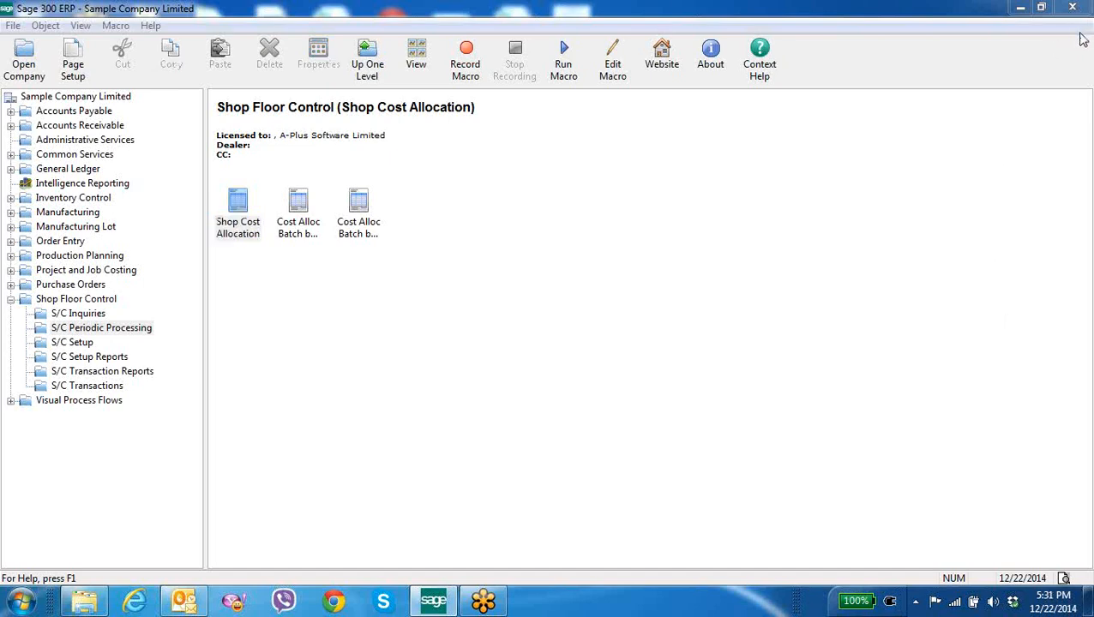